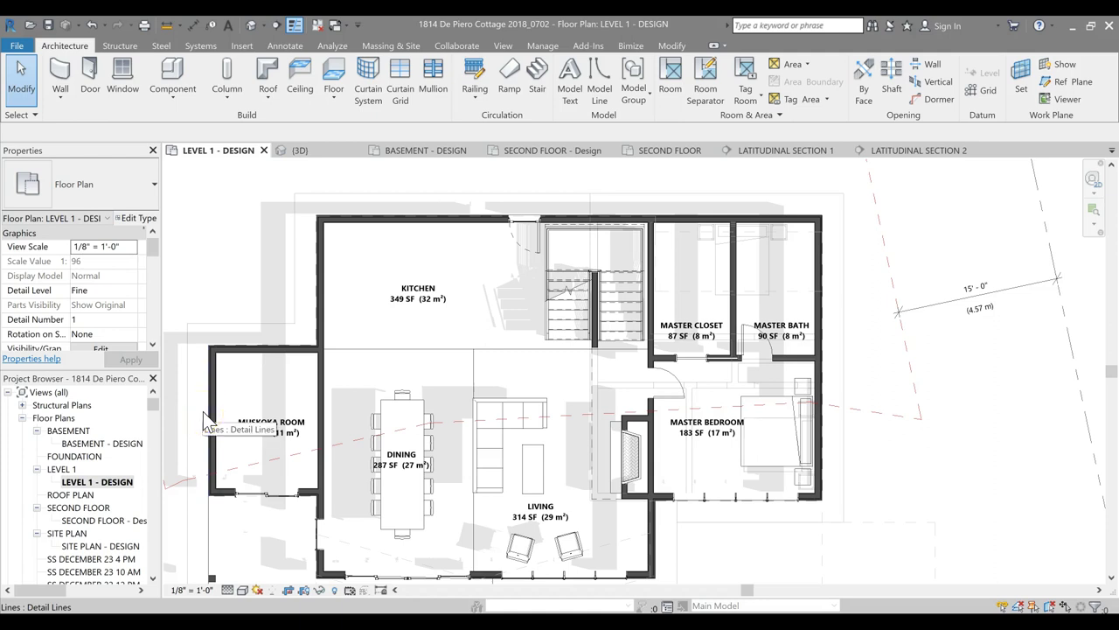
# Create a new in-place family in the Casework category, keeping the name Casework 1
pyautogui.click(420, 341)
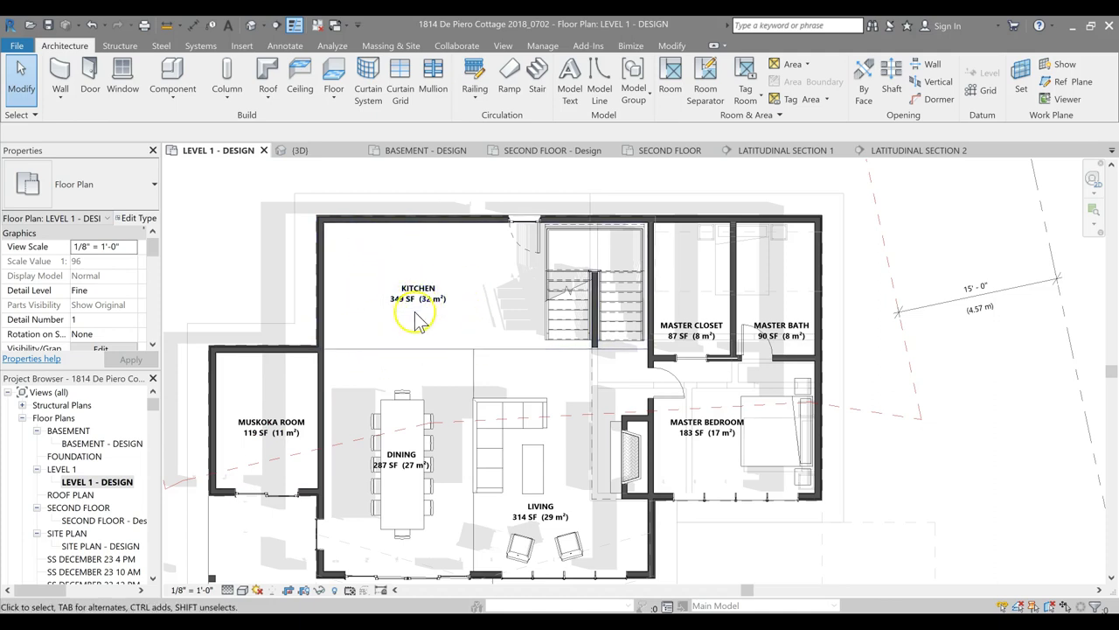
pyautogui.click(170, 97)
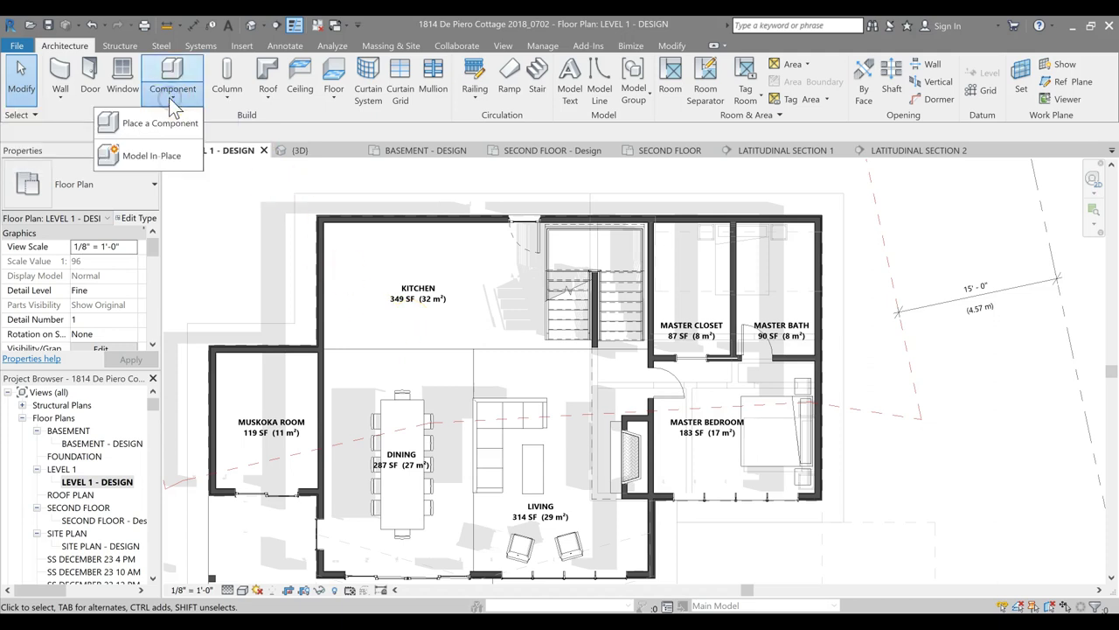
pyautogui.click(157, 155)
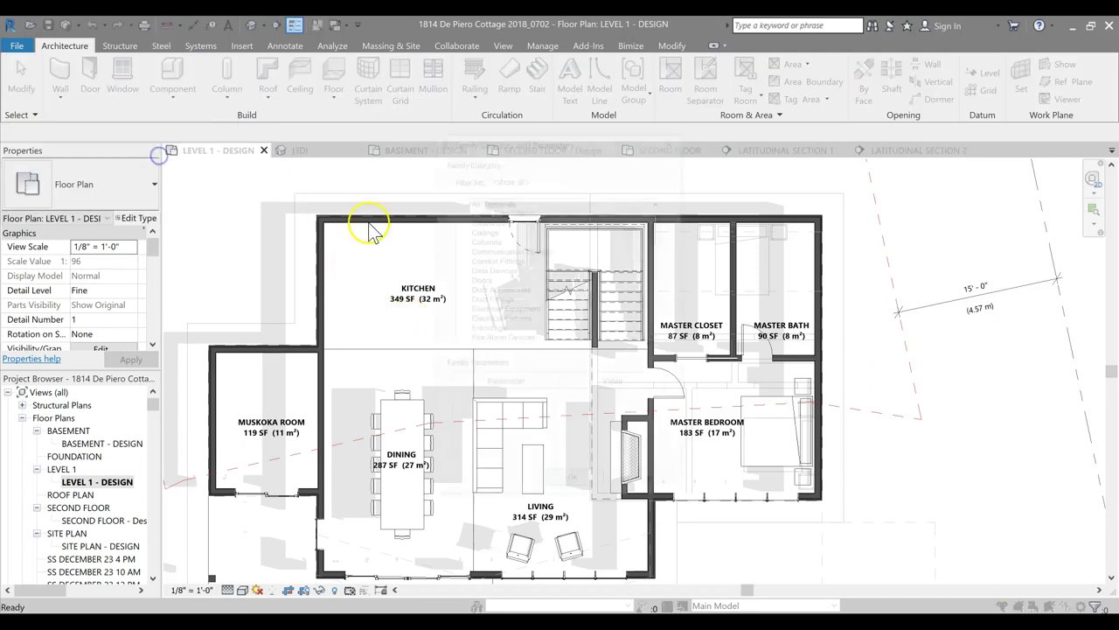
pyautogui.scroll(-1, 505, 315)
pyautogui.scroll(1, 495, 297)
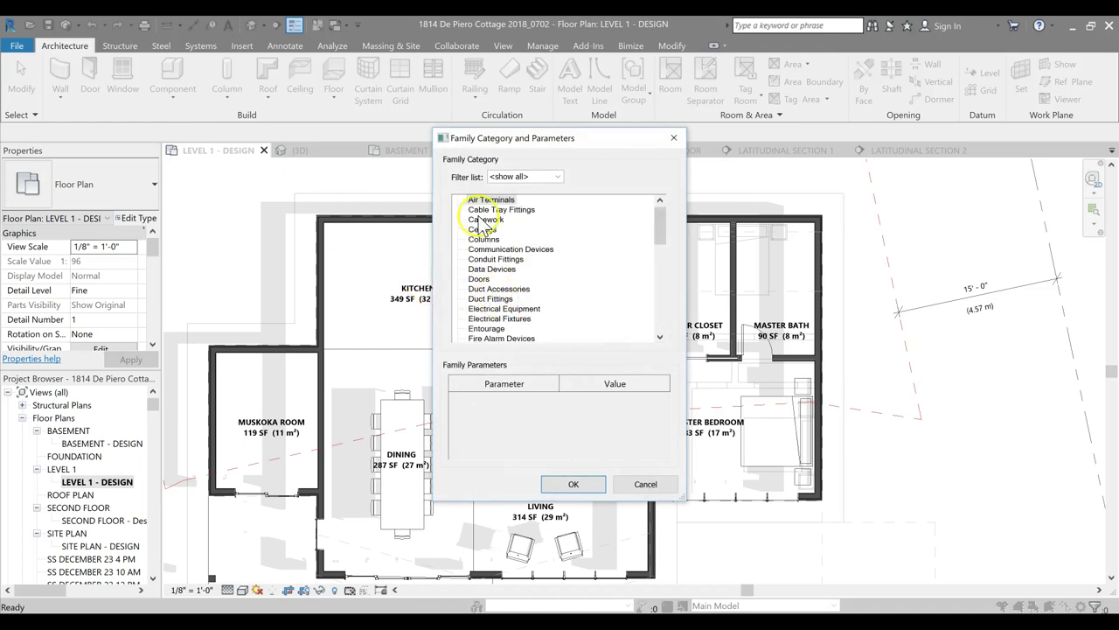
pyautogui.click(574, 483)
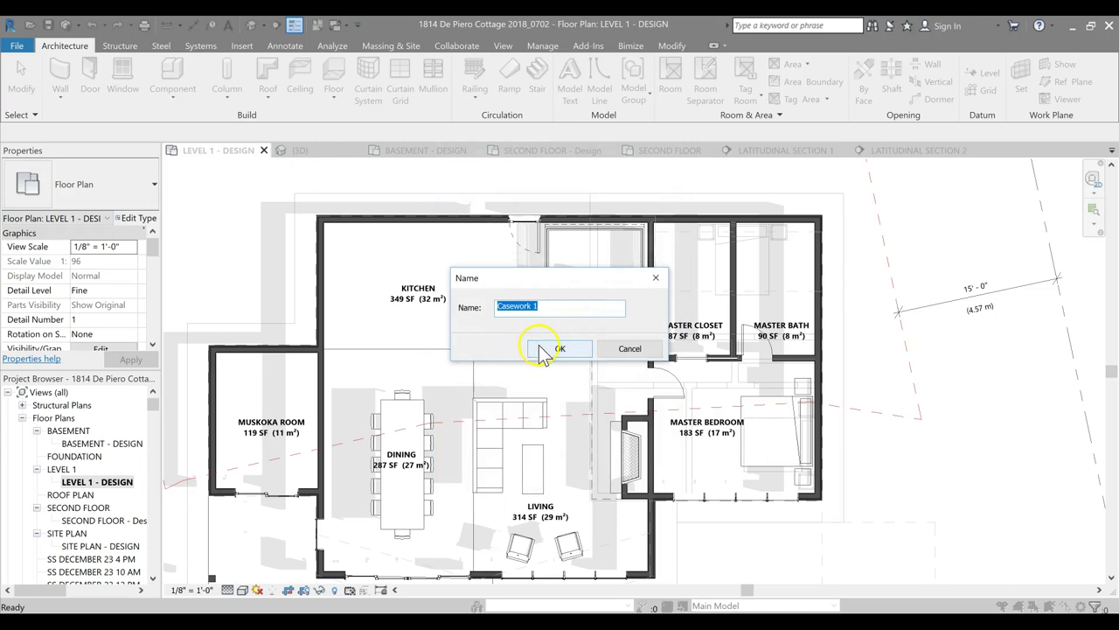
pyautogui.click(545, 351)
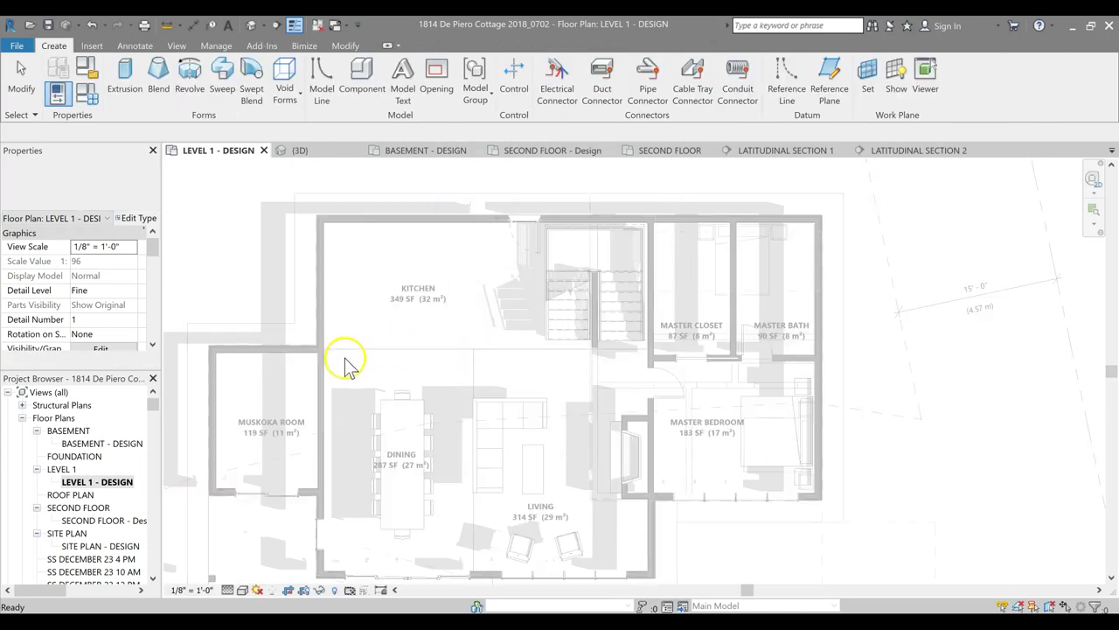
# Start a solid extrusion and pick sketch lines 2' 0" in from the kitchen's left and top walls
pyautogui.click(128, 79)
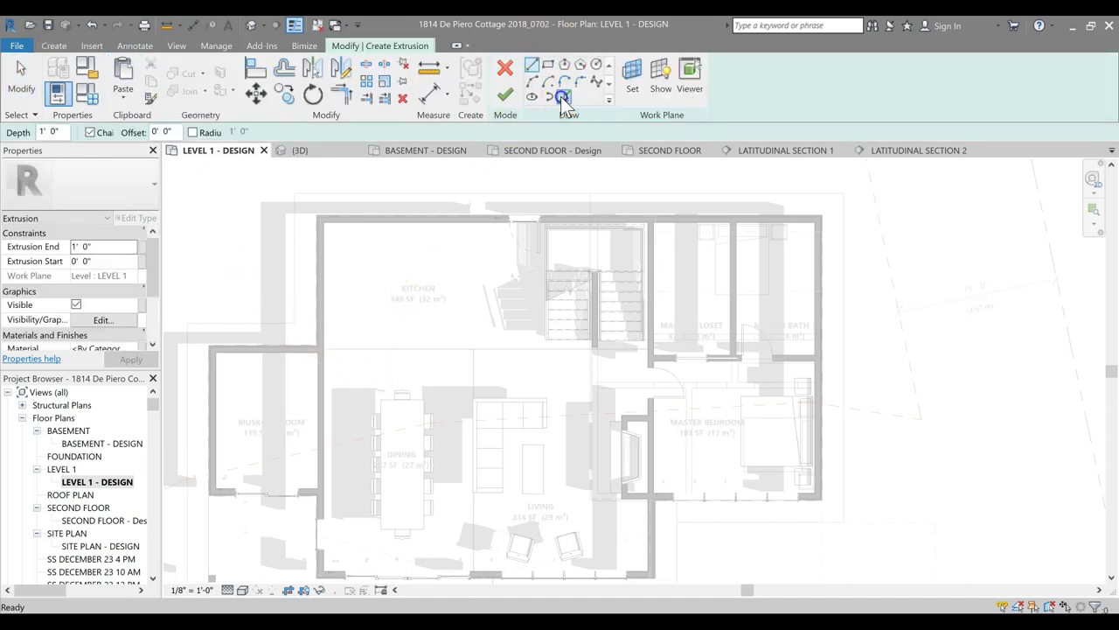
pyautogui.click(564, 98)
pyautogui.click(325, 273)
pyautogui.click(356, 232)
pyautogui.scroll(3, 370, 344)
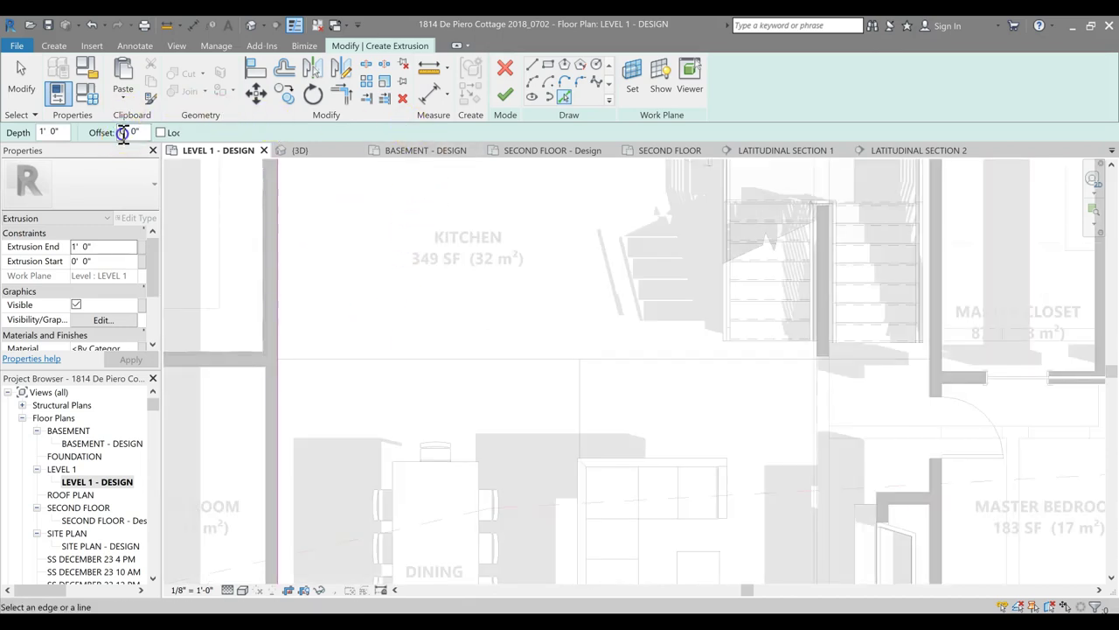
pyautogui.write('2')
pyautogui.click(325, 300)
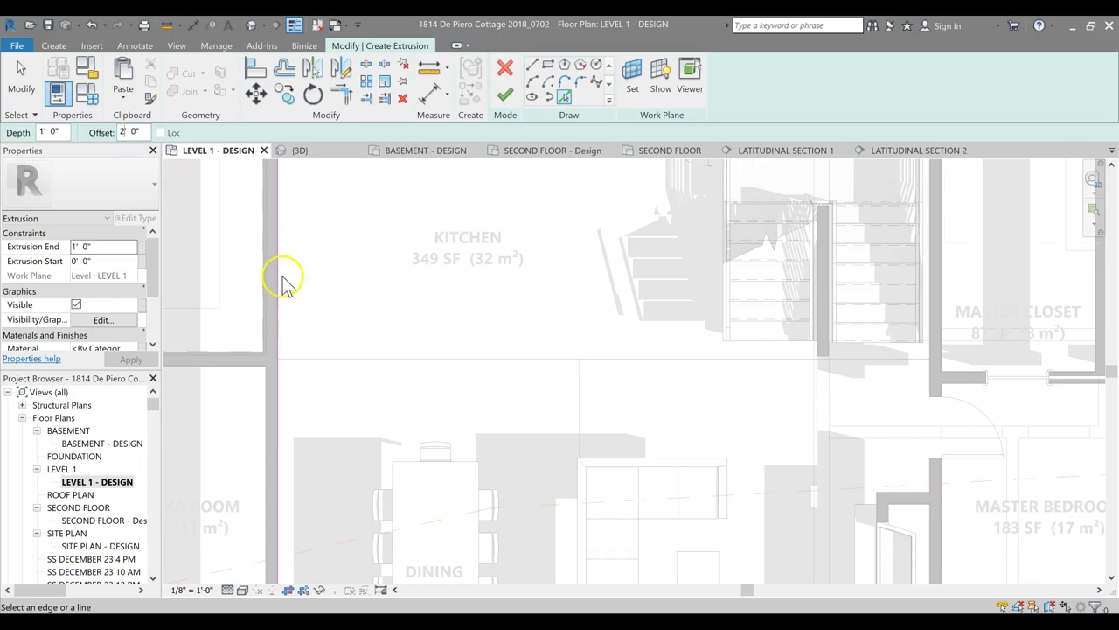
pyautogui.click(282, 281)
pyautogui.scroll(-3, 320, 362)
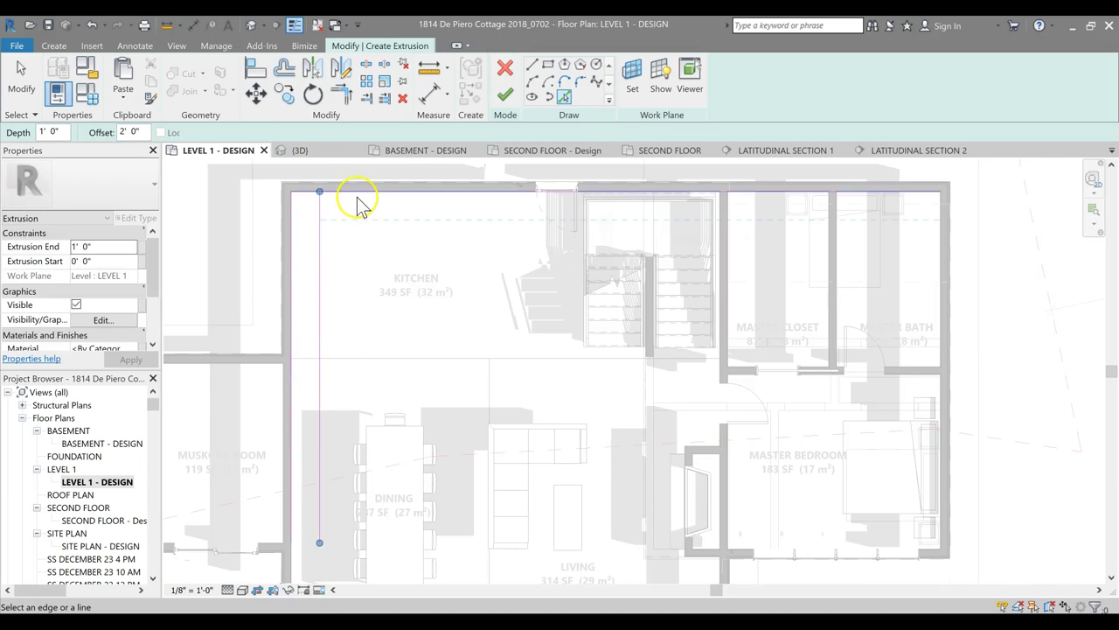
pyautogui.click(361, 208)
pyautogui.scroll(2, 395, 220)
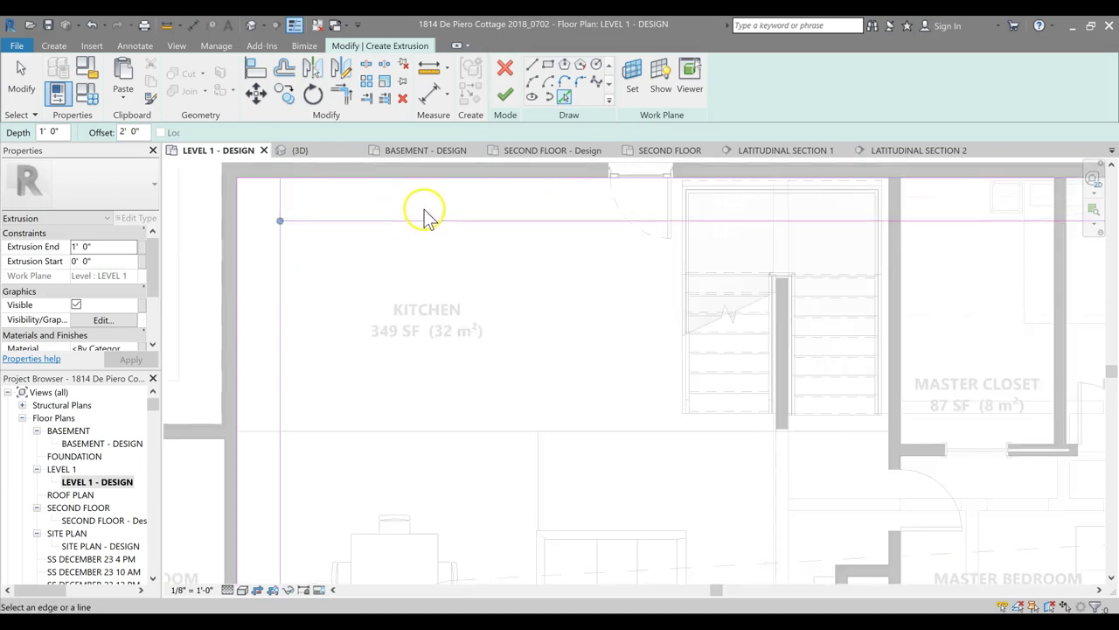
# Draw an extra short vertical sketch line near the top wall with the Line tool
pyautogui.click(531, 66)
pyautogui.click(571, 182)
pyautogui.click(571, 221)
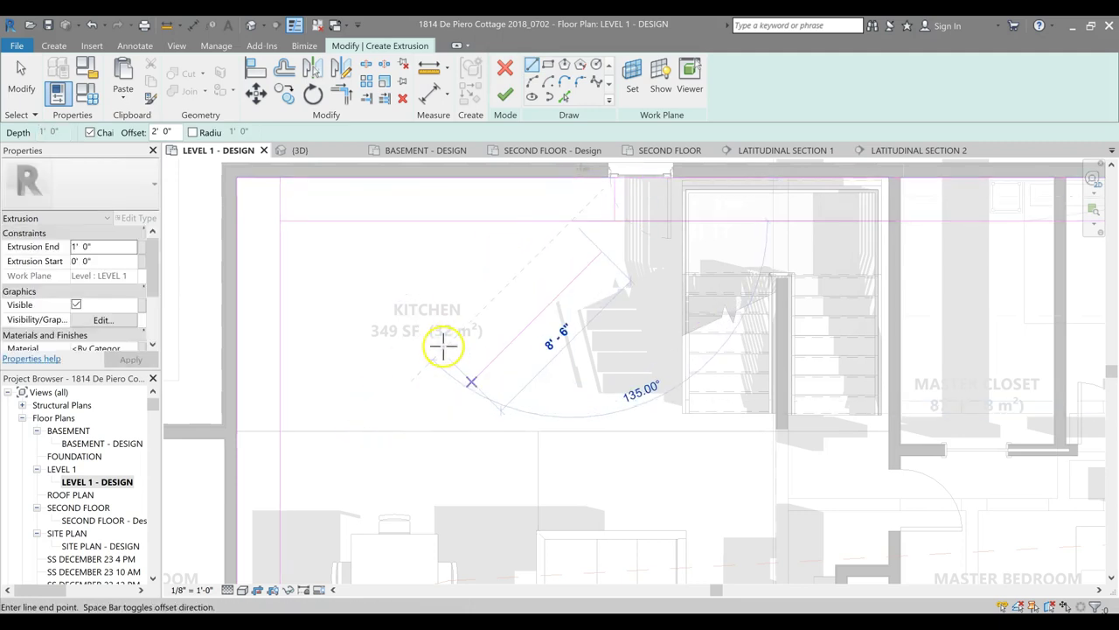
pyautogui.press('Escape')
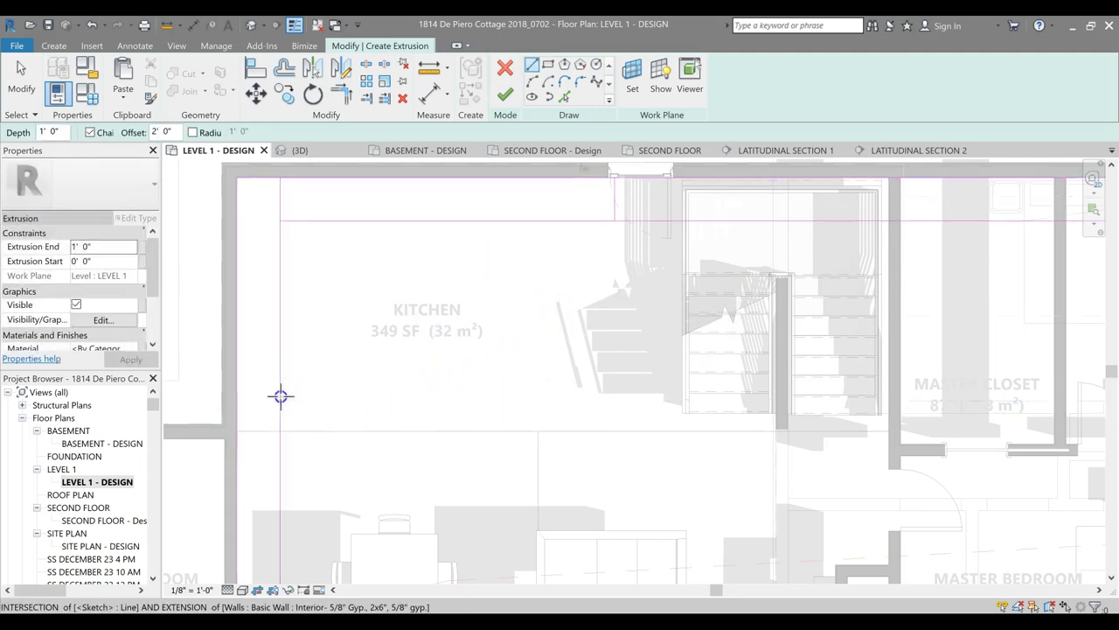
pyautogui.click(280, 396)
pyautogui.press('Escape')
pyautogui.press('Escape')
# Trim the left, bottom, top and right sketch lines so they meet at corners
pyautogui.click(342, 95)
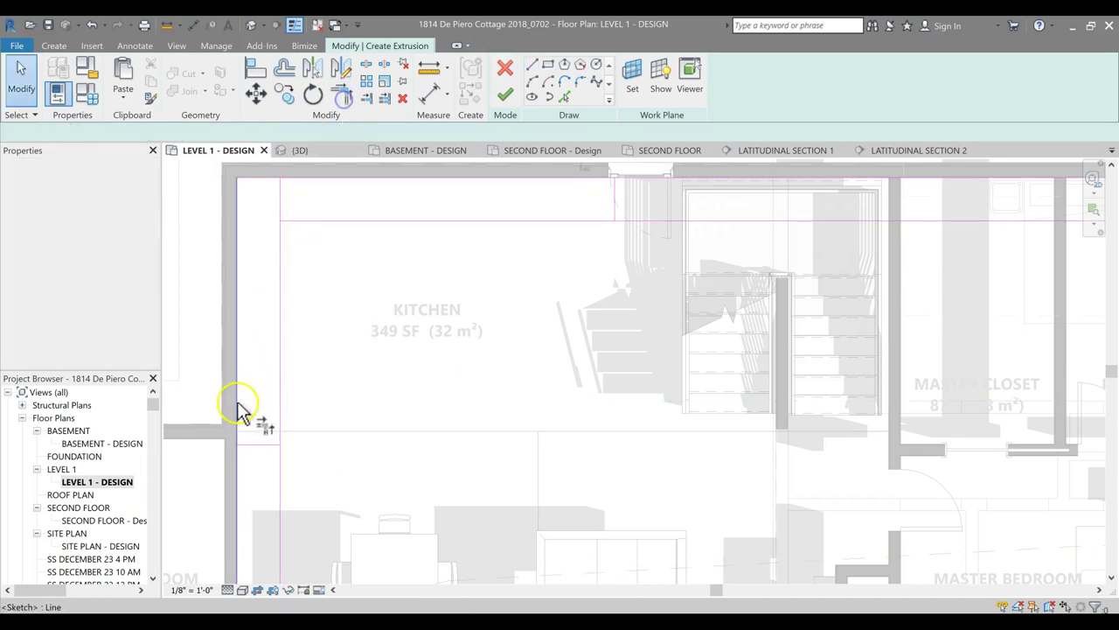
pyautogui.click(260, 446)
pyautogui.click(282, 429)
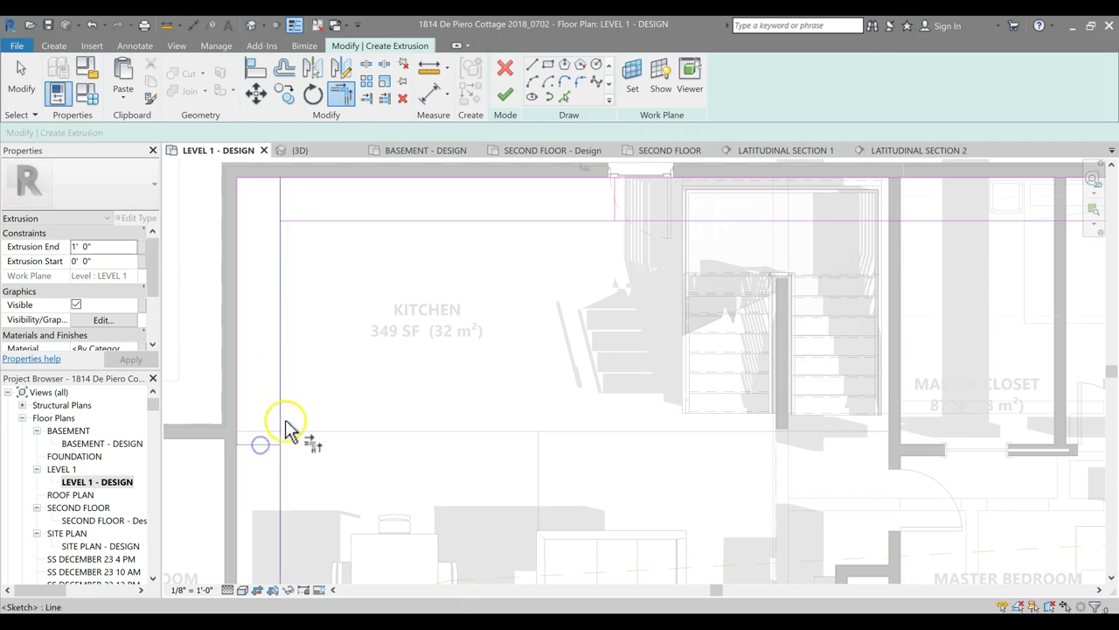
pyautogui.click(280, 282)
pyautogui.click(294, 221)
pyautogui.click(295, 220)
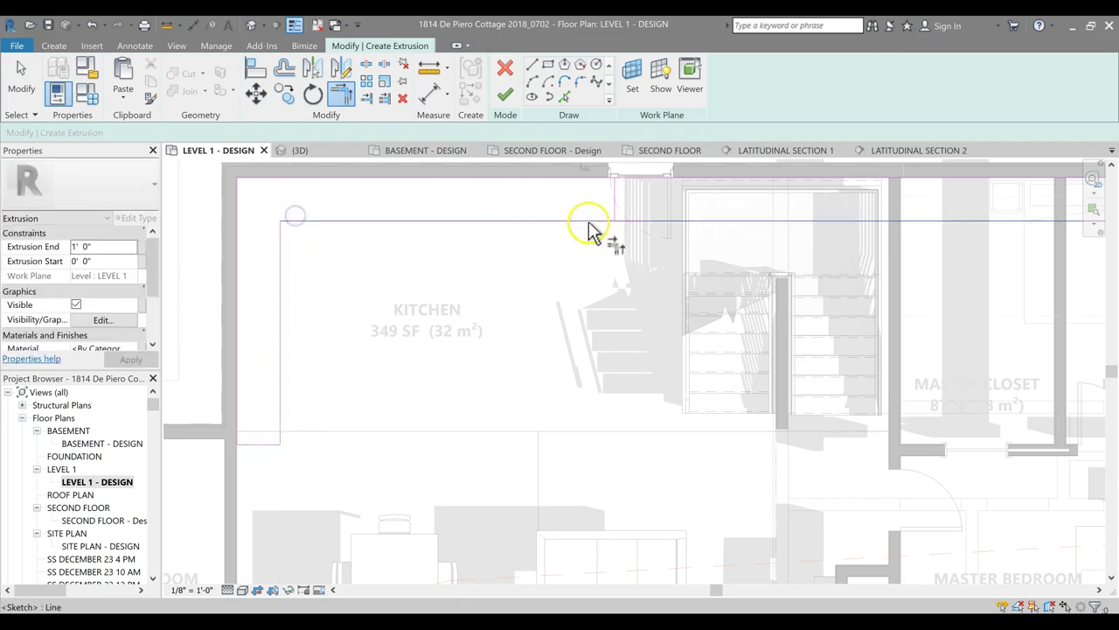
pyautogui.click(615, 198)
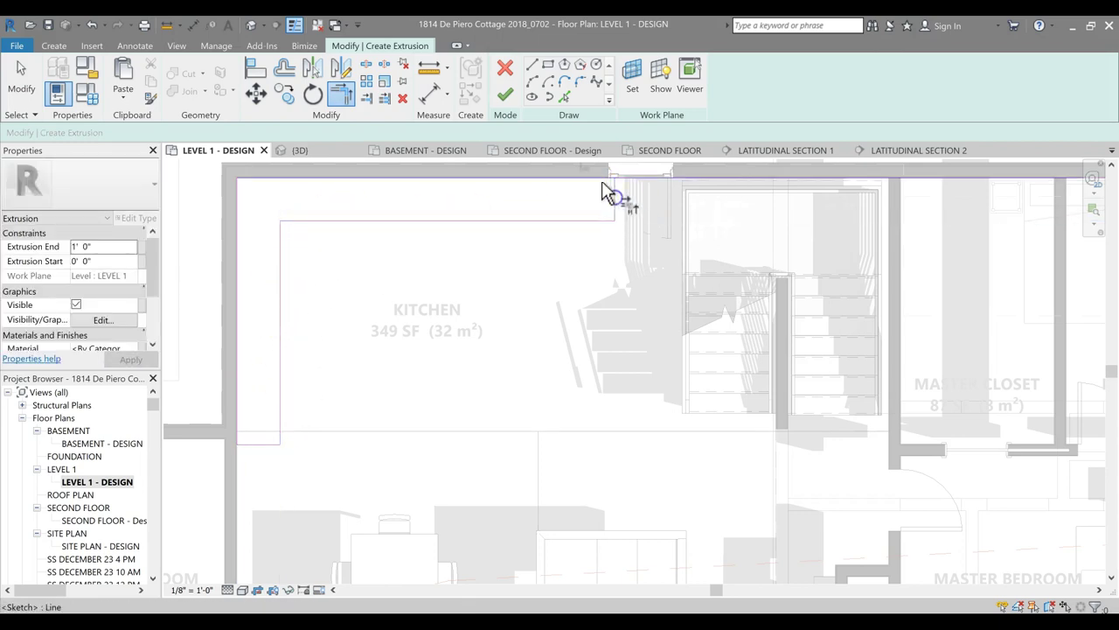
pyautogui.press('Escape')
pyautogui.press('Escape')
# Drag the right end line left and the bottom end line slightly up to shorten the L
pyautogui.moveTo(613, 198); pyautogui.dragTo(568, 200)
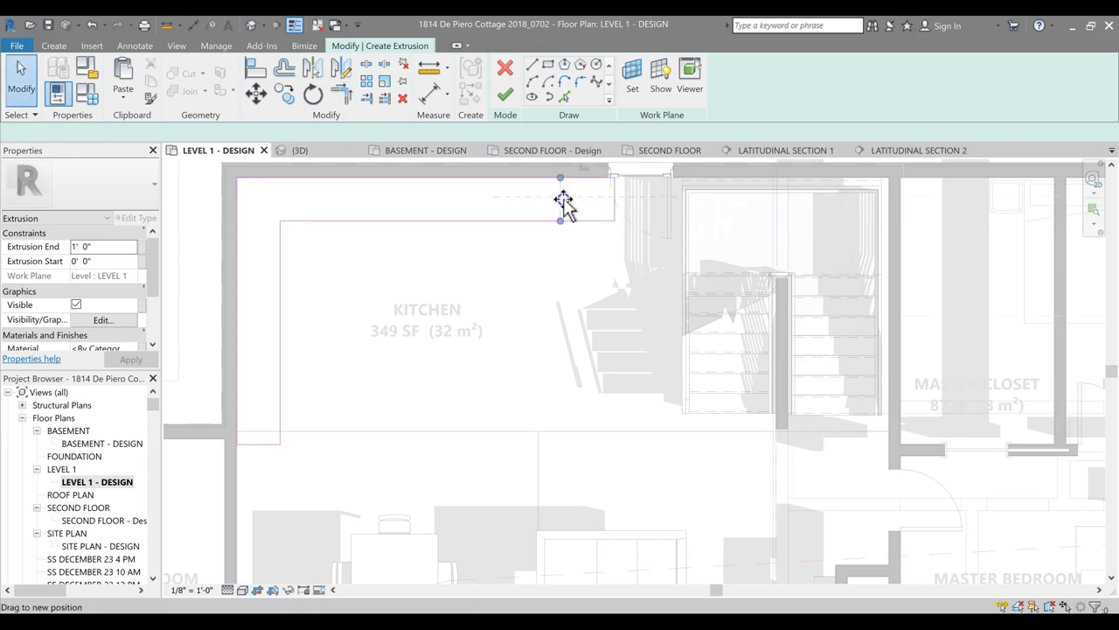
pyautogui.click(262, 447)
pyautogui.click(266, 432)
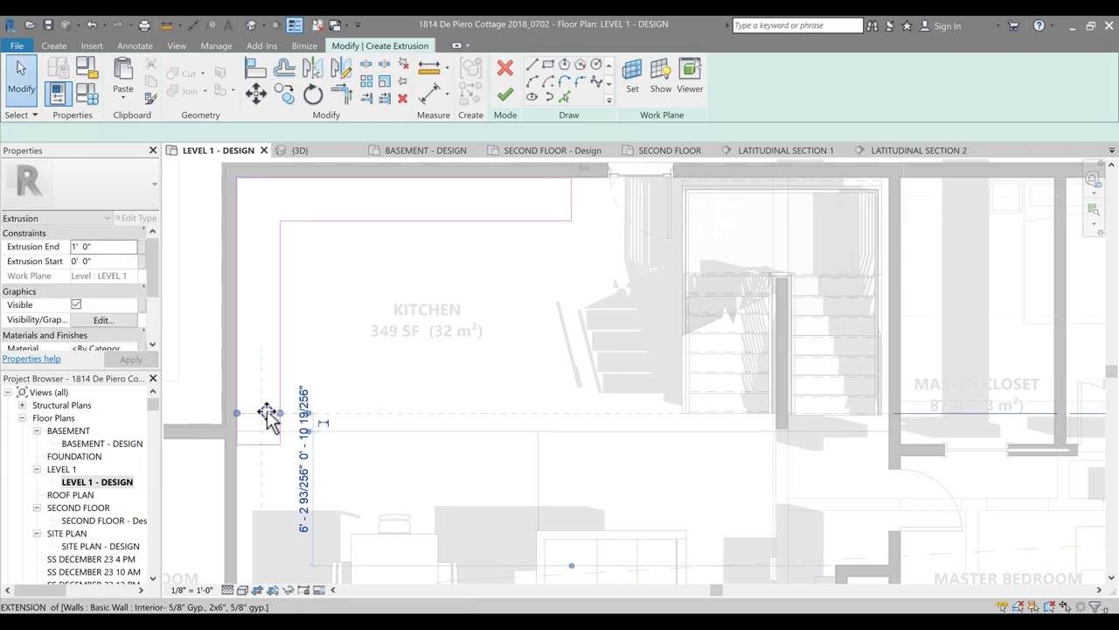
pyautogui.moveTo(267, 432); pyautogui.dragTo(269, 424)
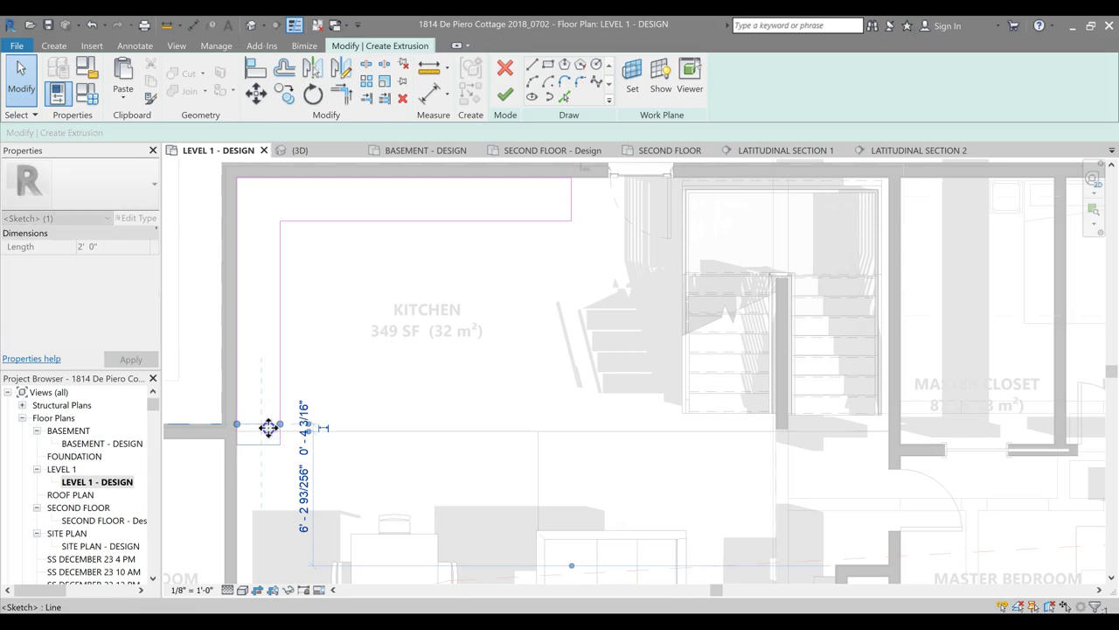
pyautogui.click(366, 359)
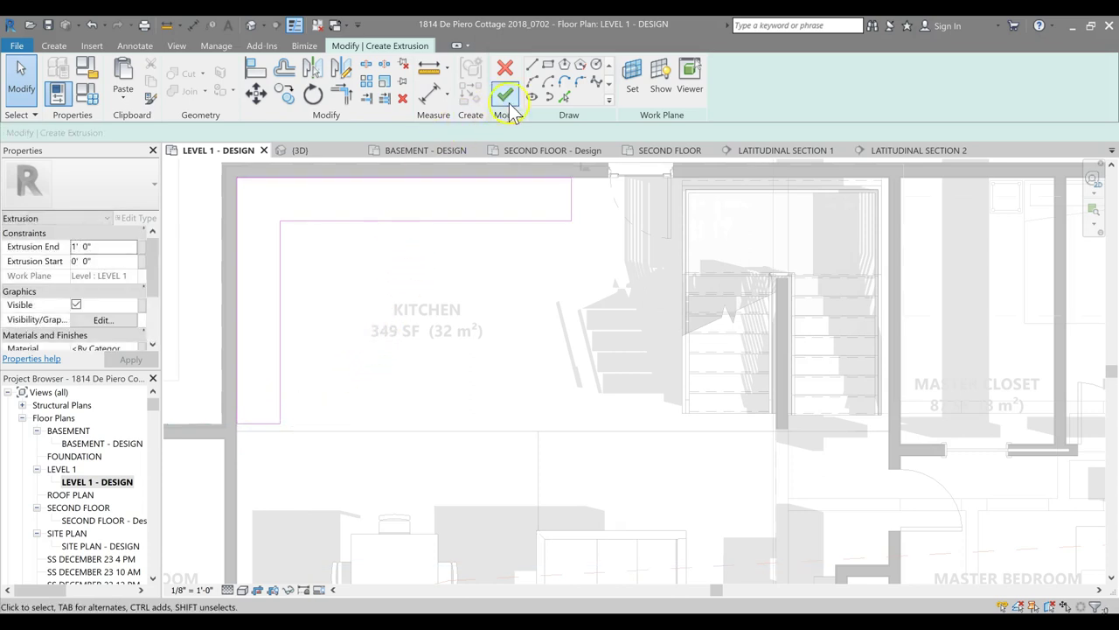
# Set Extrusion End to 2' 10 1/2", apply it, and finish the counter extrusion
pyautogui.doubleClick(93, 246)
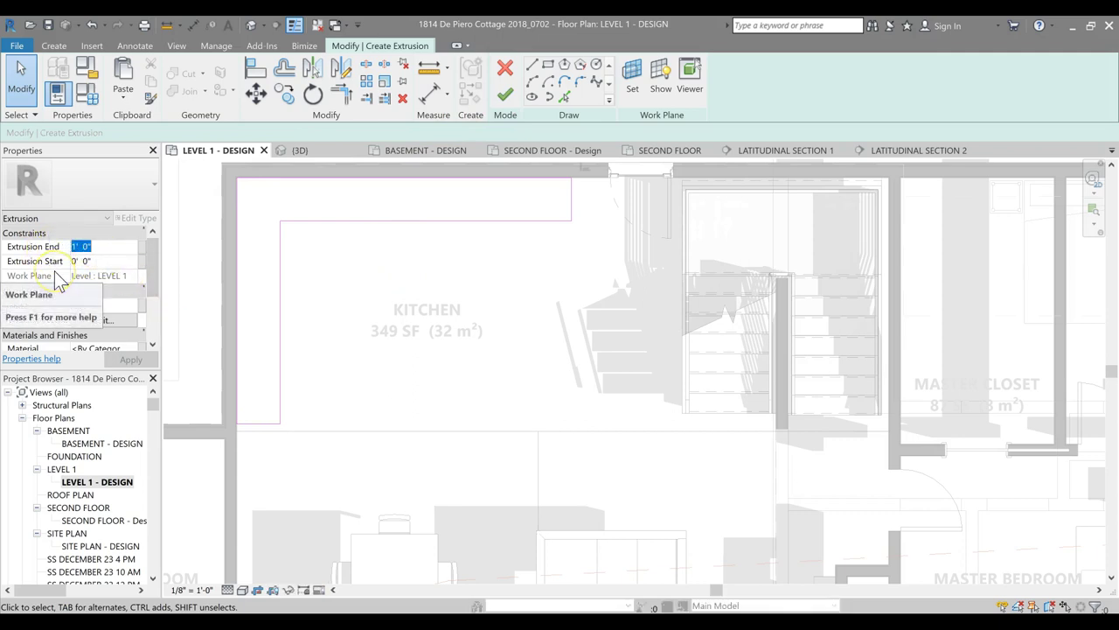
pyautogui.write("2'")
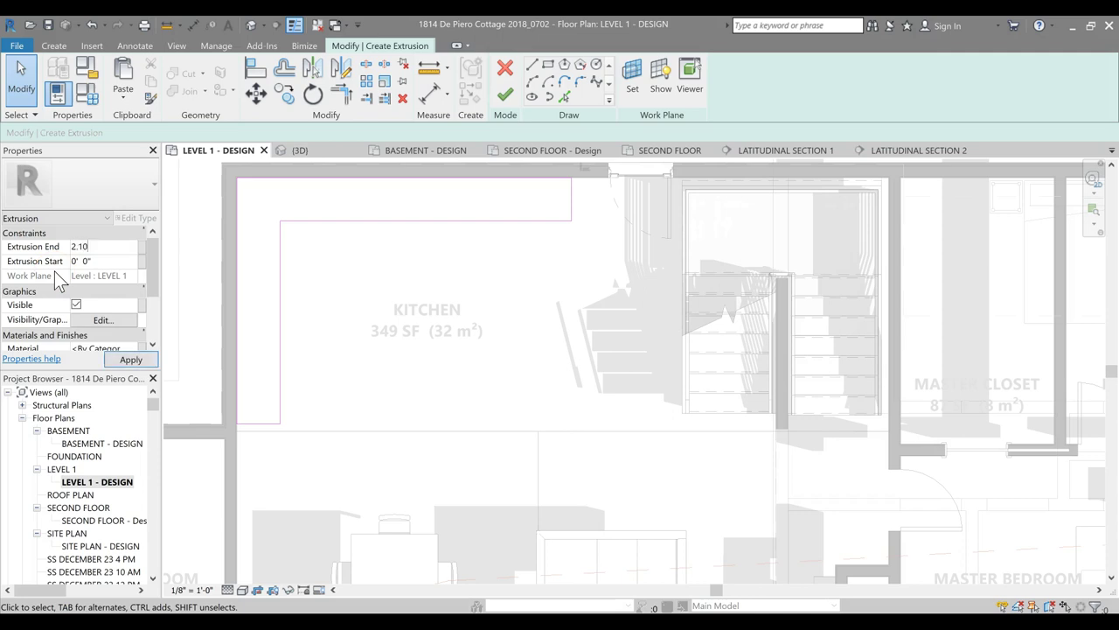
pyautogui.write(' 10 1/2')
pyautogui.click(86, 240)
pyautogui.click(128, 360)
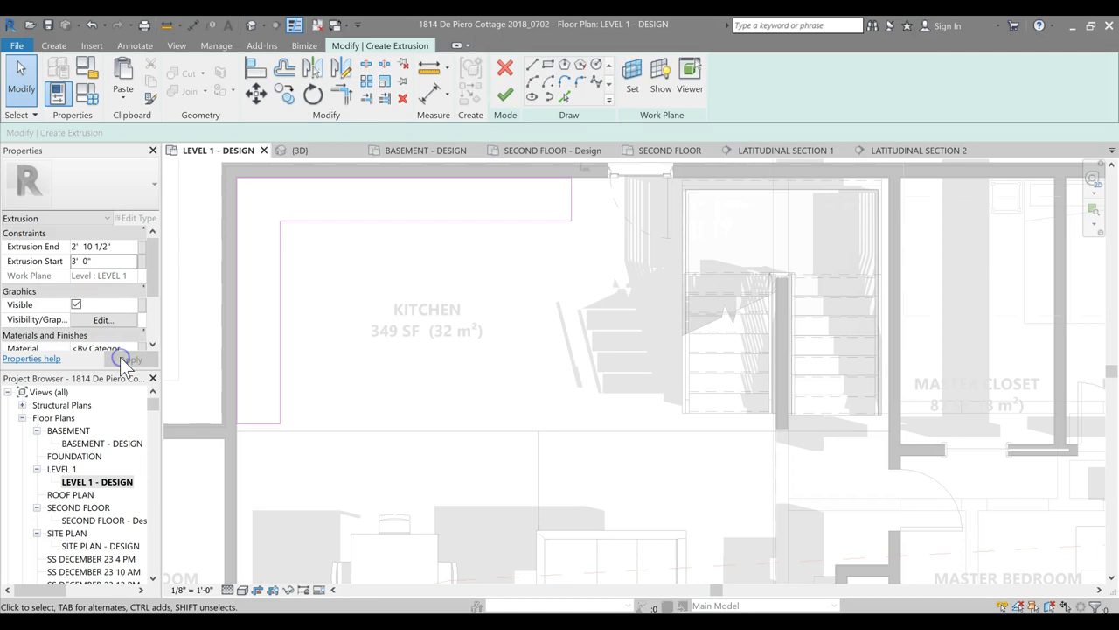
pyautogui.click(504, 95)
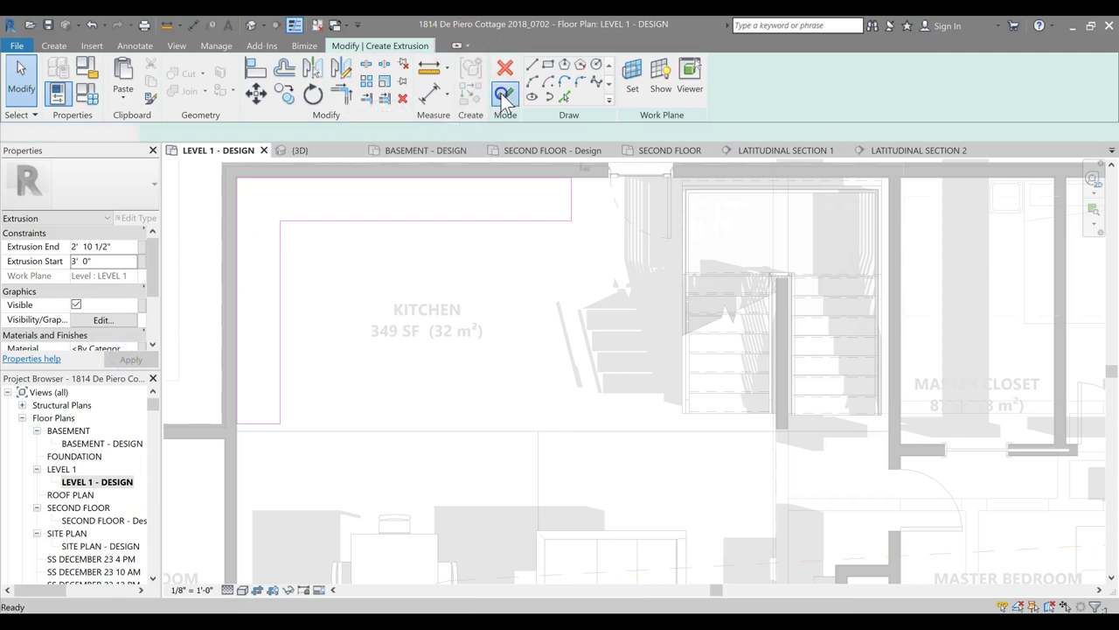
pyautogui.click(495, 262)
pyautogui.scroll(-5, 408, 300)
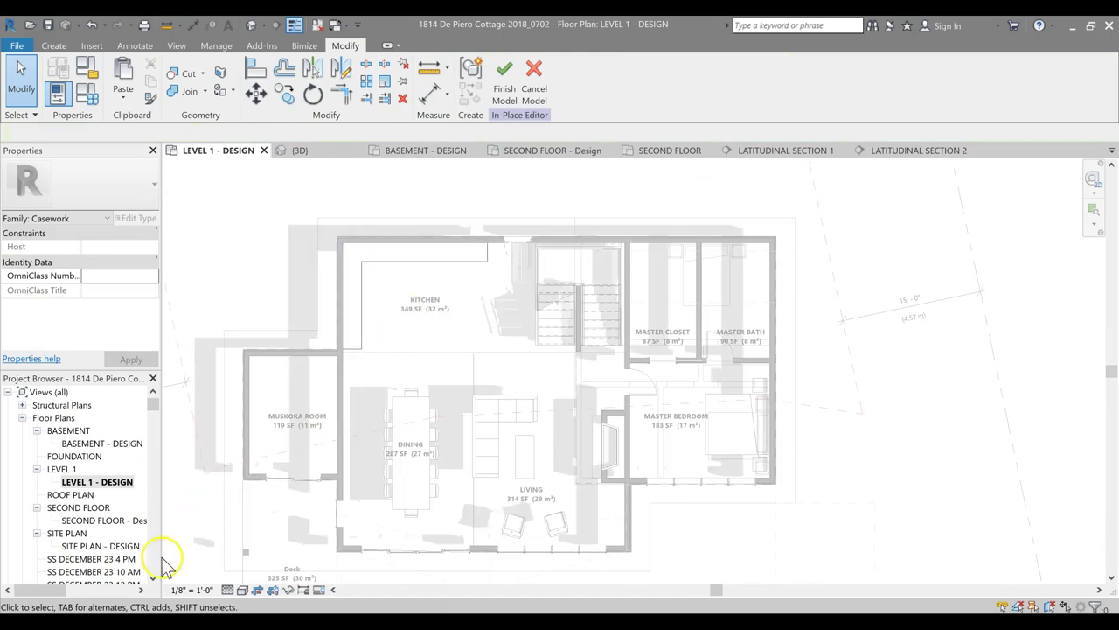
pyautogui.scroll(-10, 75, 542)
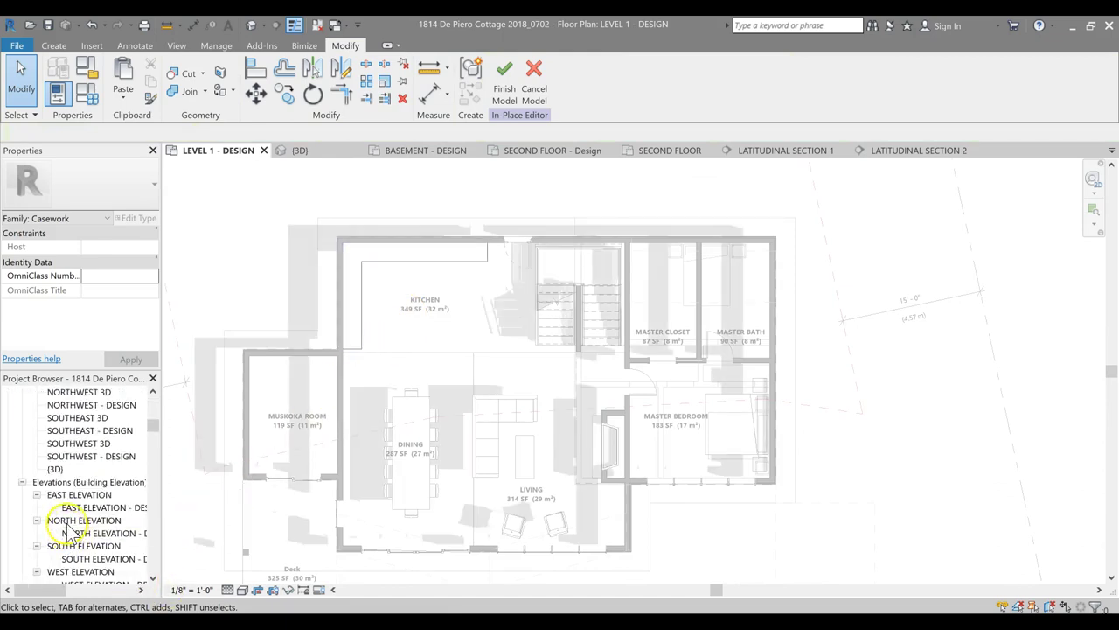
# Open the latitudinal and longitudinal section views from the Project Browser to inspect the counter
pyautogui.doubleClick(84, 521)
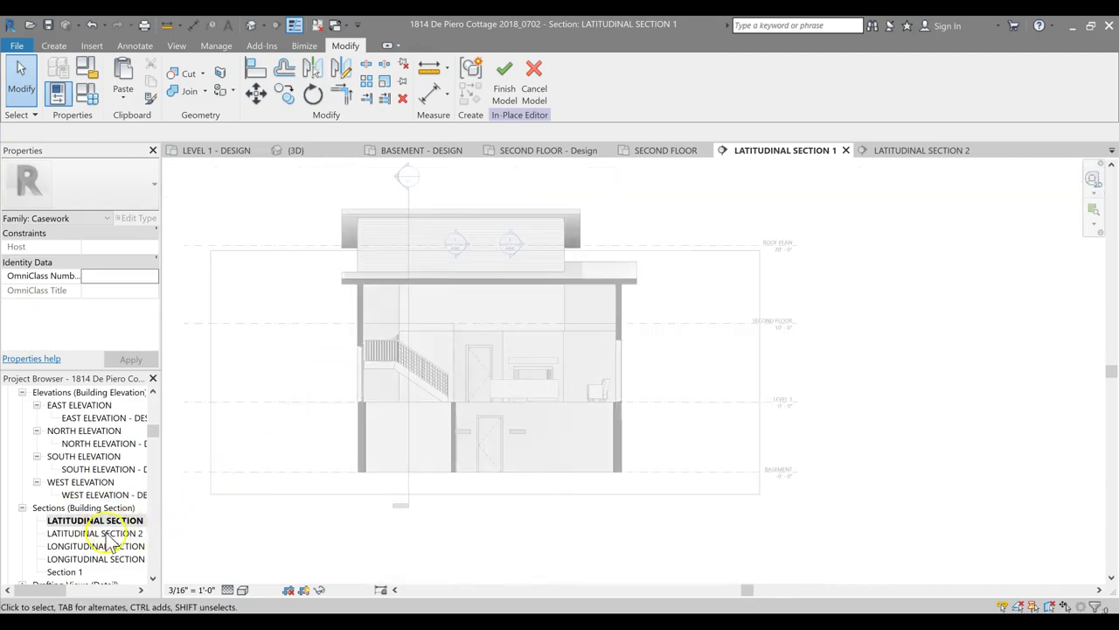
pyautogui.doubleClick(87, 546)
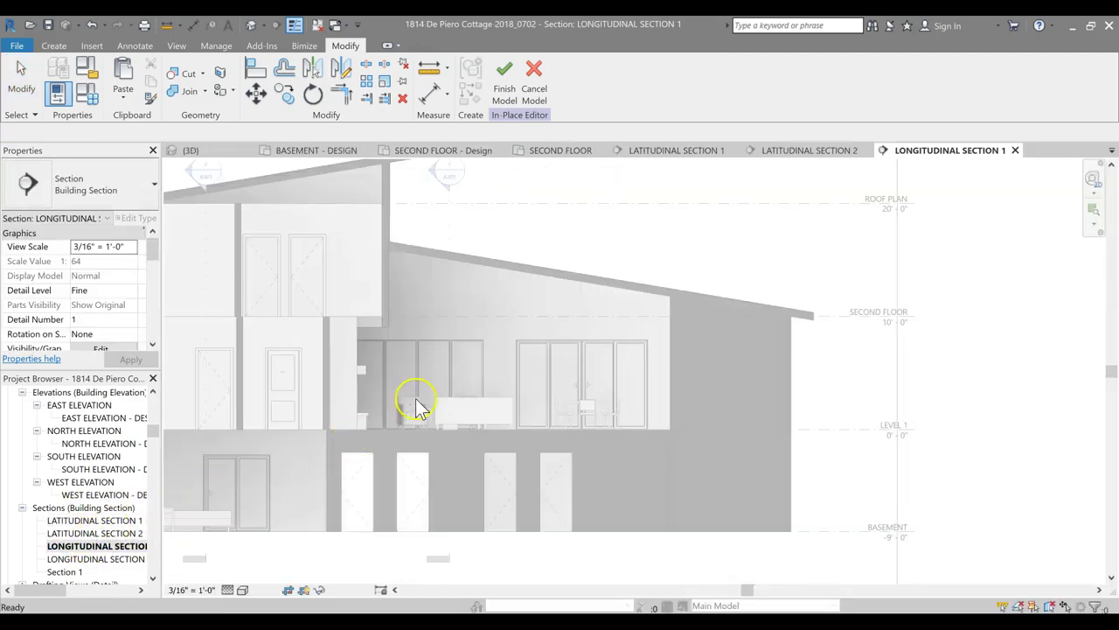
pyautogui.doubleClick(144, 559)
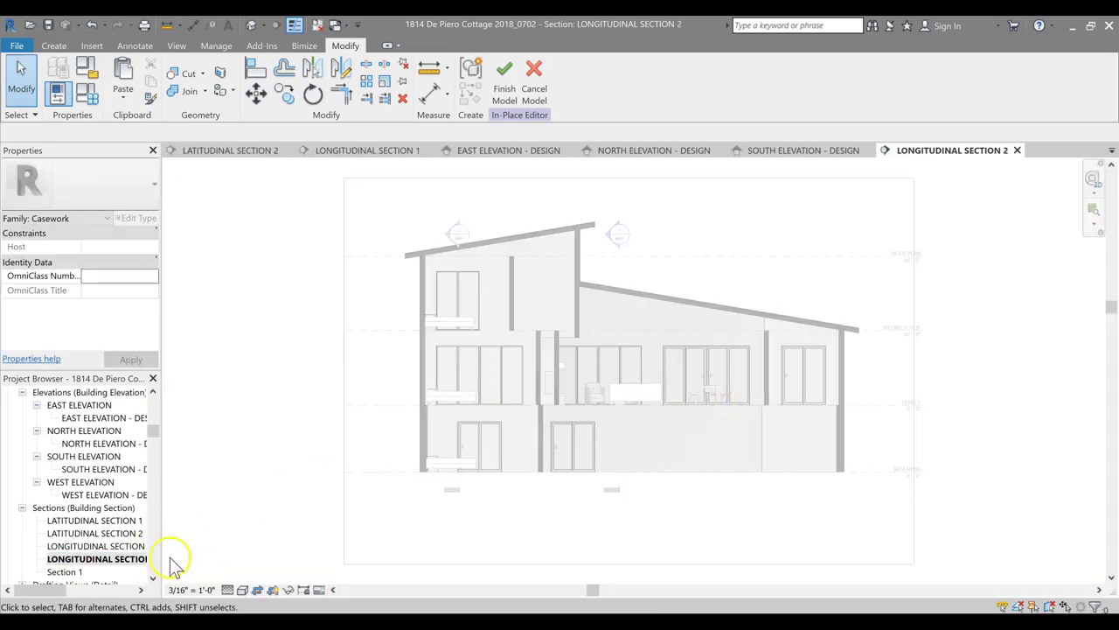
pyautogui.doubleClick(112, 532)
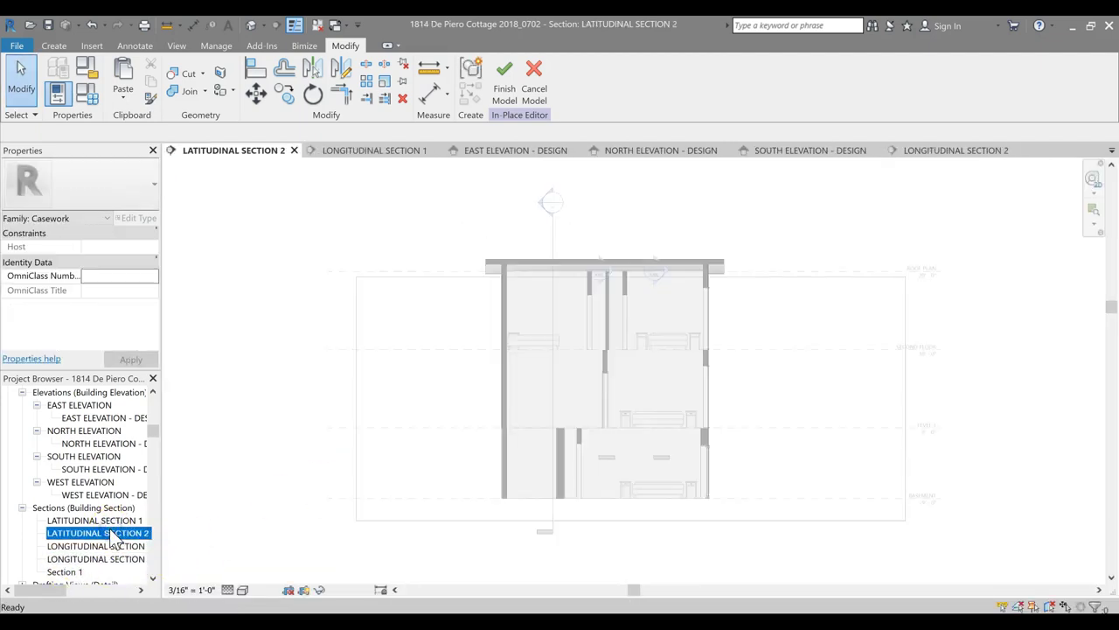
pyautogui.doubleClick(91, 521)
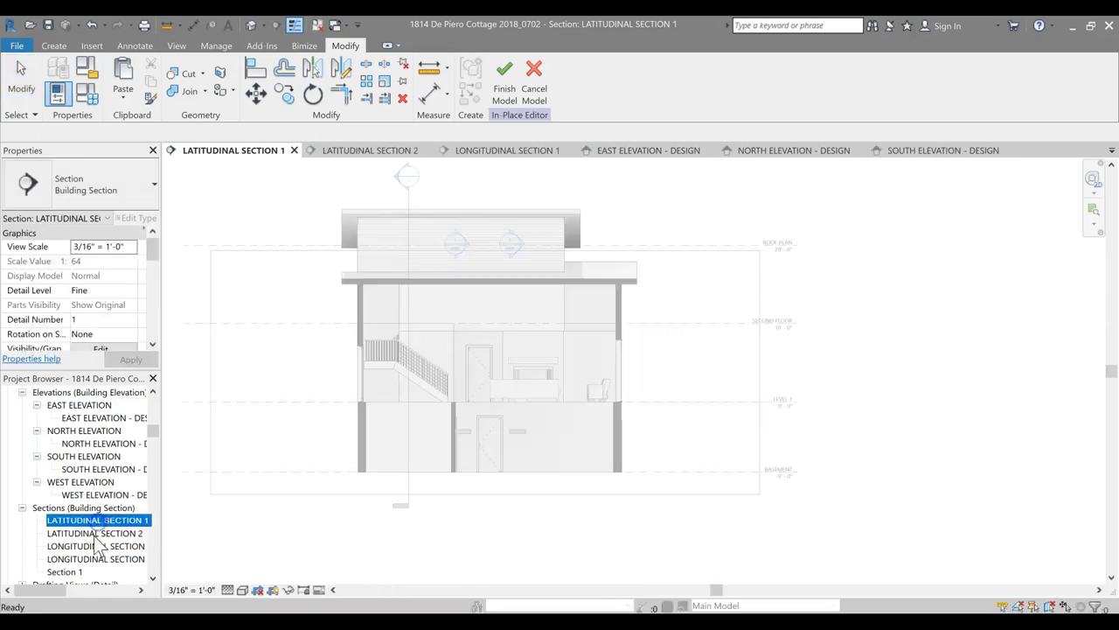
pyautogui.doubleClick(79, 560)
# Open Section 1 from its section mark to check the thin counter slab
pyautogui.click(731, 472)
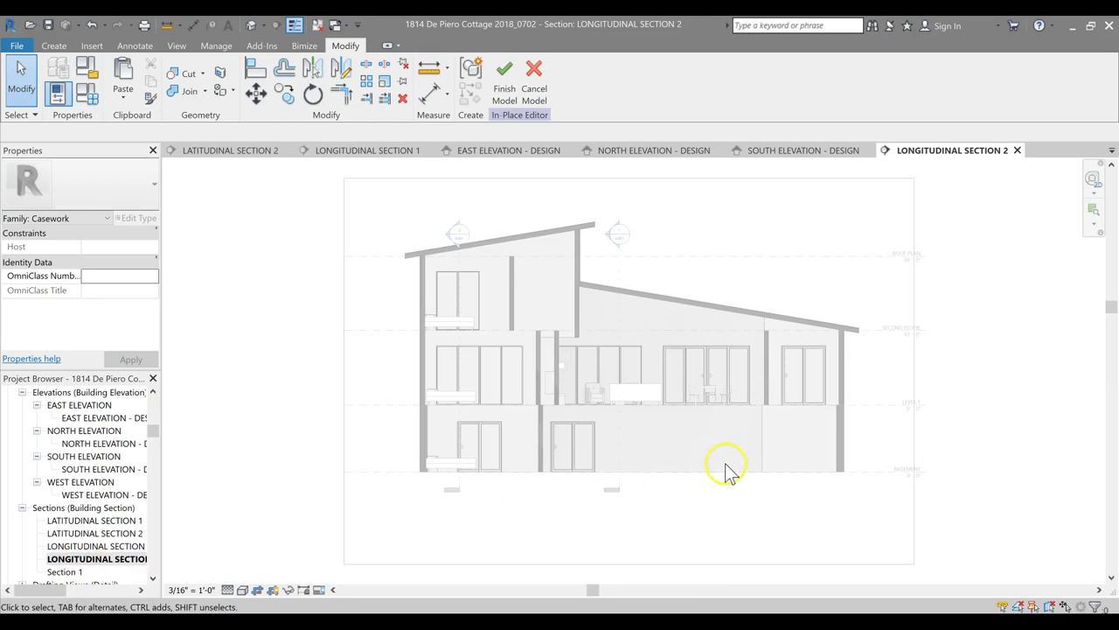
pyautogui.scroll(4, 759, 400)
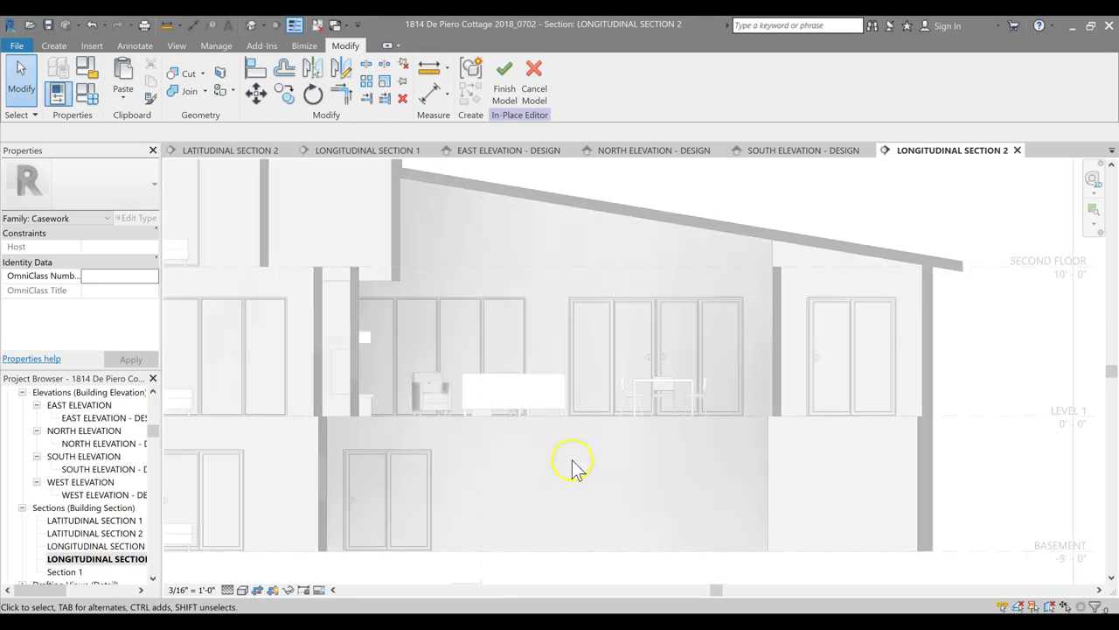
pyautogui.scroll(-4, 472, 454)
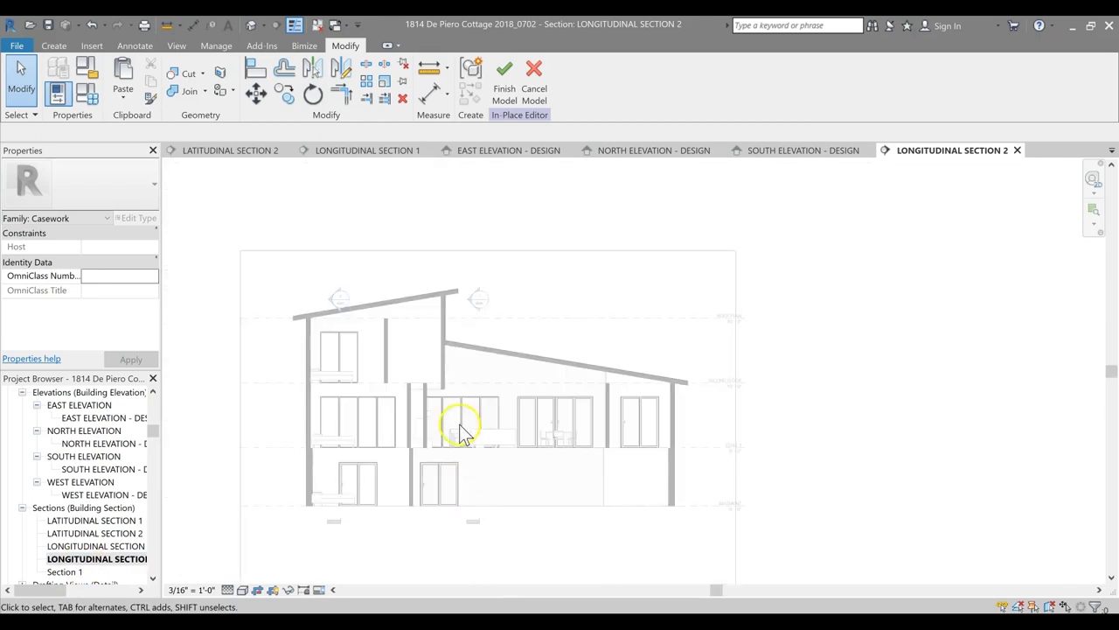
pyautogui.doubleClick(480, 301)
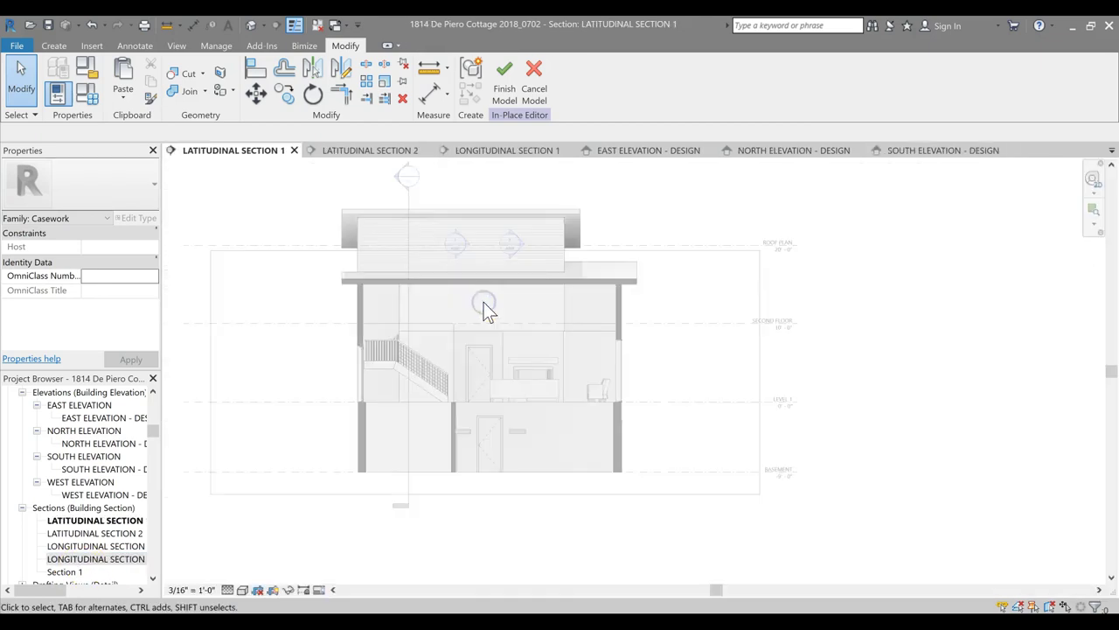
pyautogui.doubleClick(402, 176)
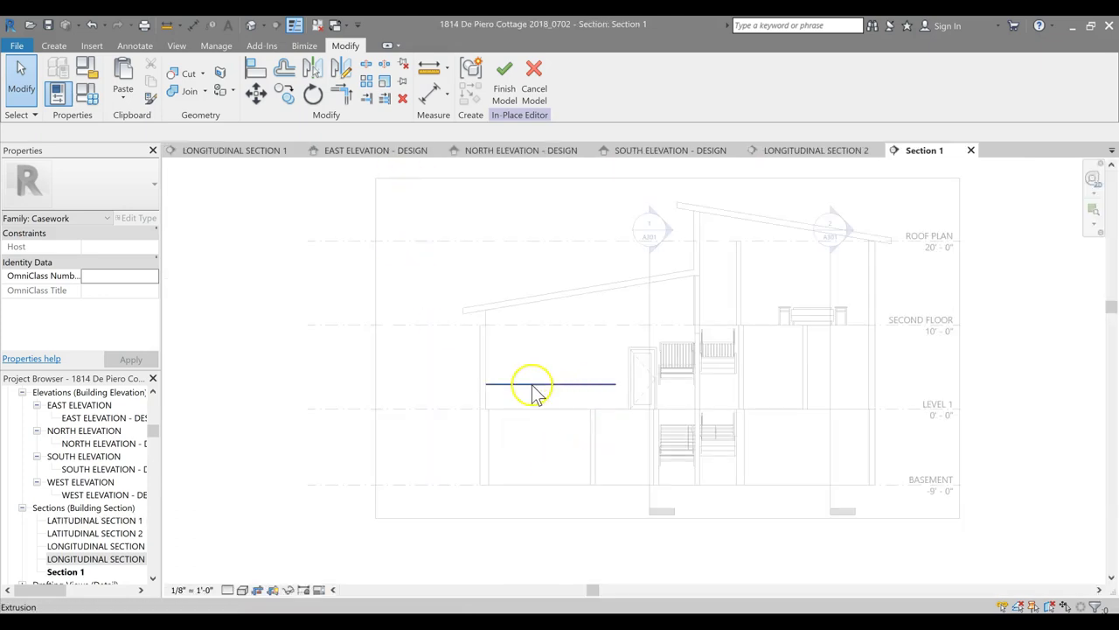
pyautogui.scroll(3, 521, 395)
pyautogui.scroll(2, 510, 396)
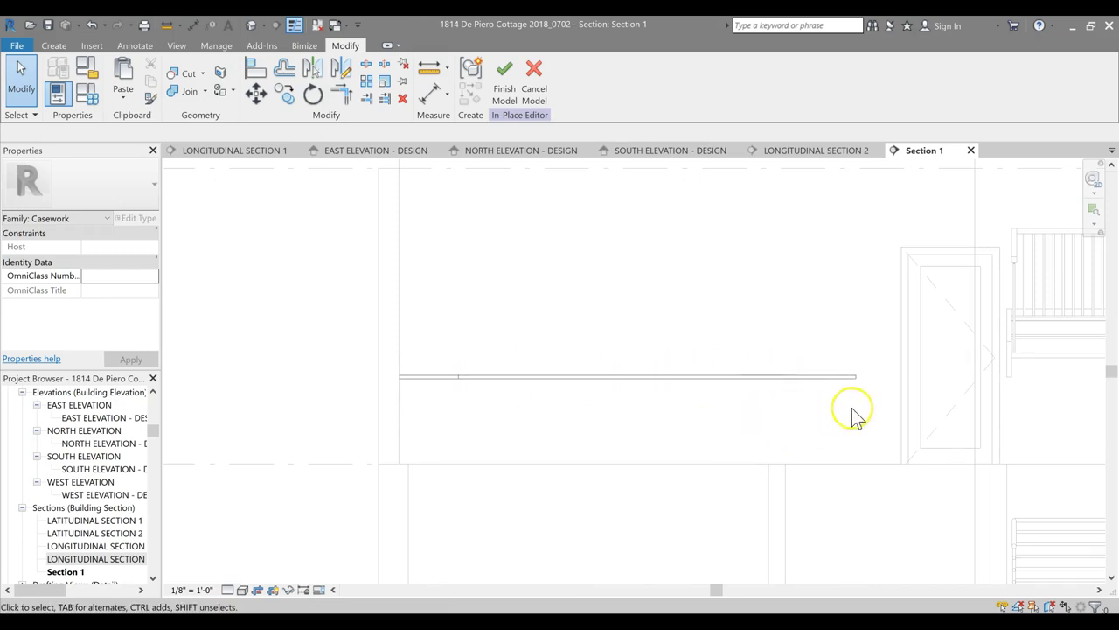
pyautogui.click(79, 559)
pyautogui.scroll(15, 77, 487)
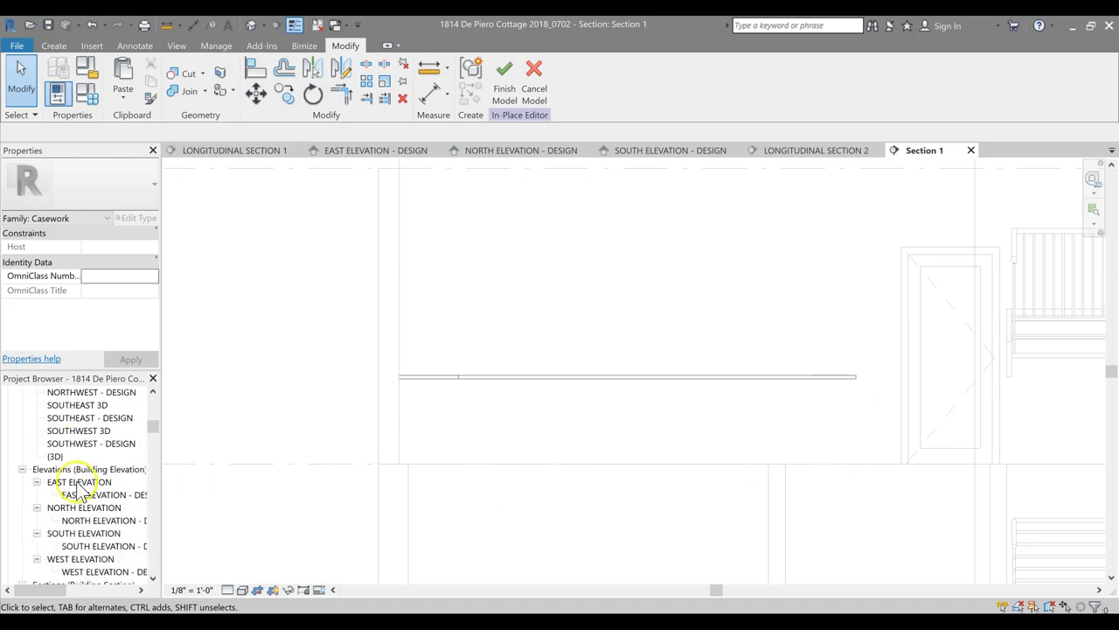
pyautogui.scroll(1, 79, 483)
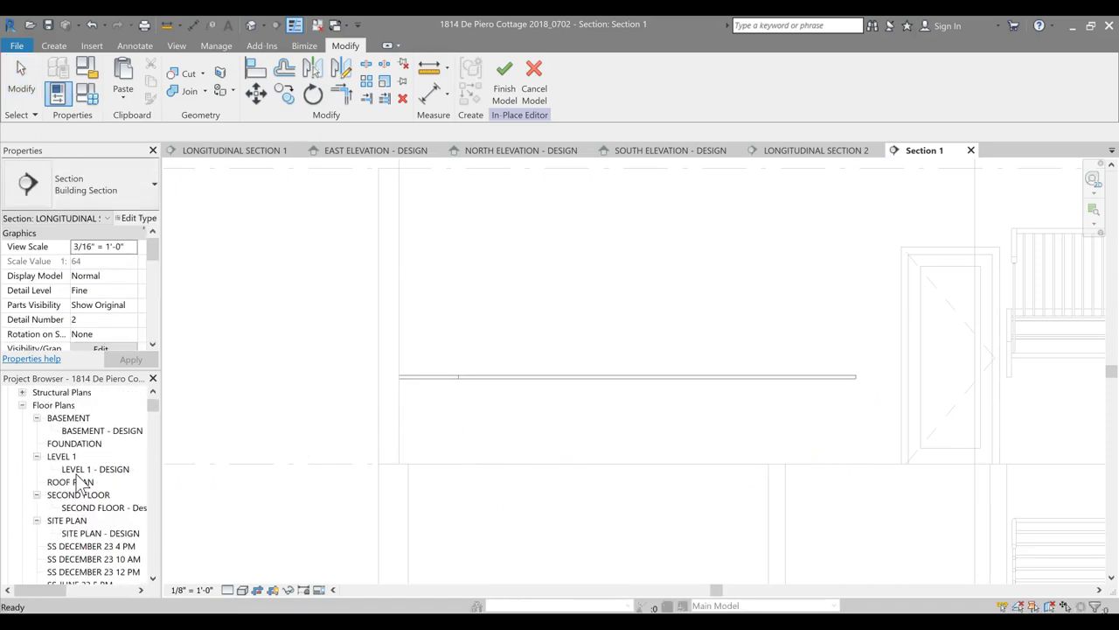
# Return to the LEVEL 1 - DESIGN plan and finish the Casework 1 in-place model
pyautogui.doubleClick(88, 470)
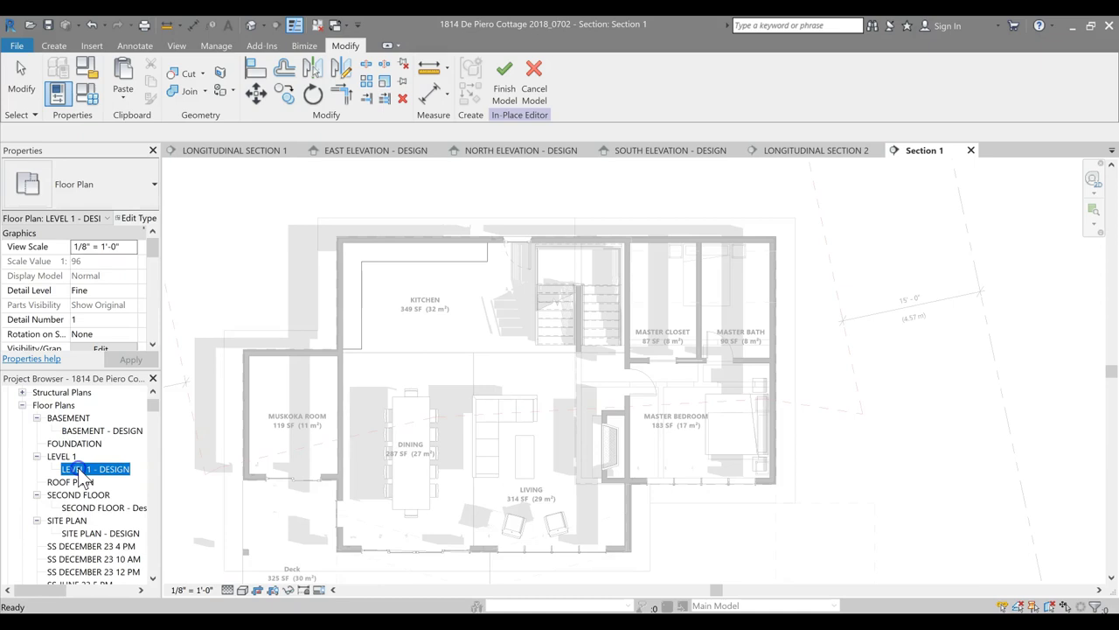
pyautogui.scroll(3, 316, 315)
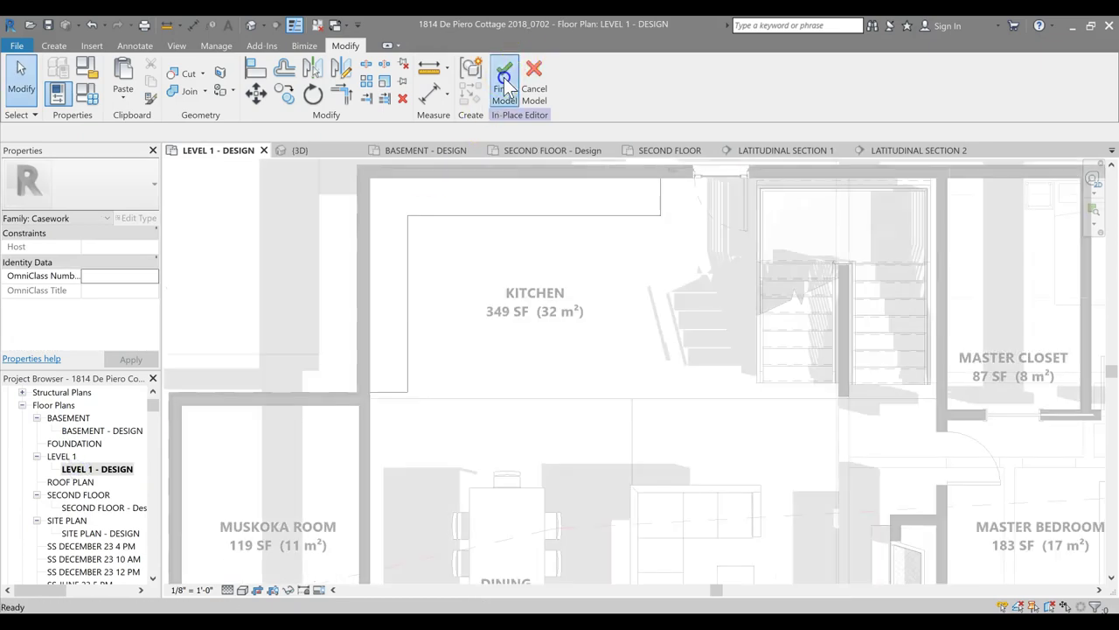
pyautogui.click(504, 79)
# Create in-place Casework family Casework 2 and start an extrusion for the island
pyautogui.click(70, 45)
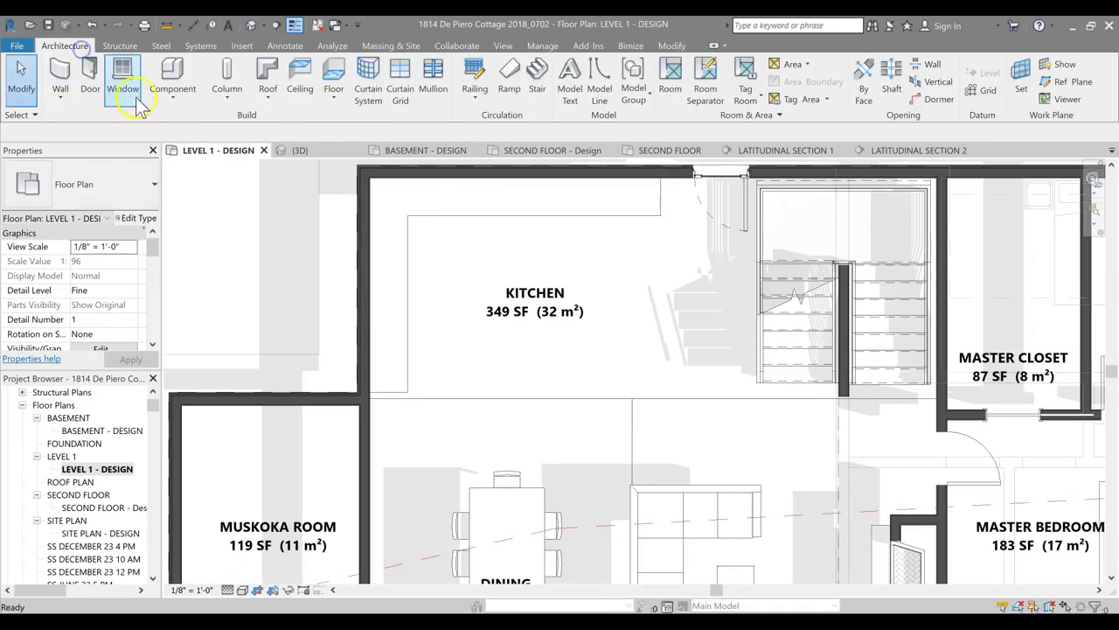
pyautogui.click(166, 94)
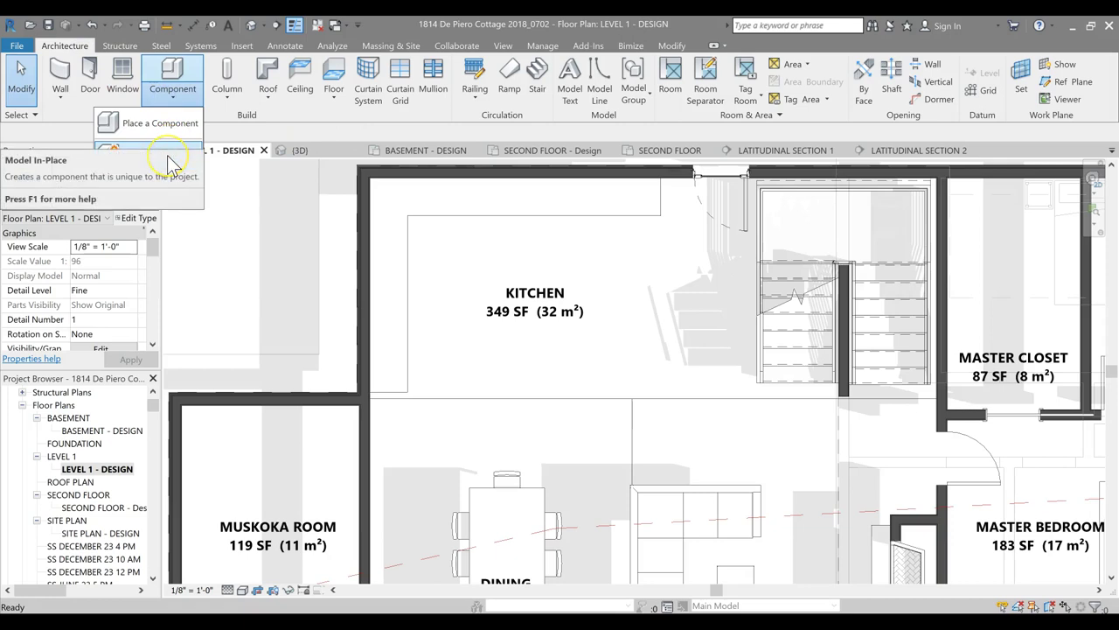
pyautogui.click(167, 155)
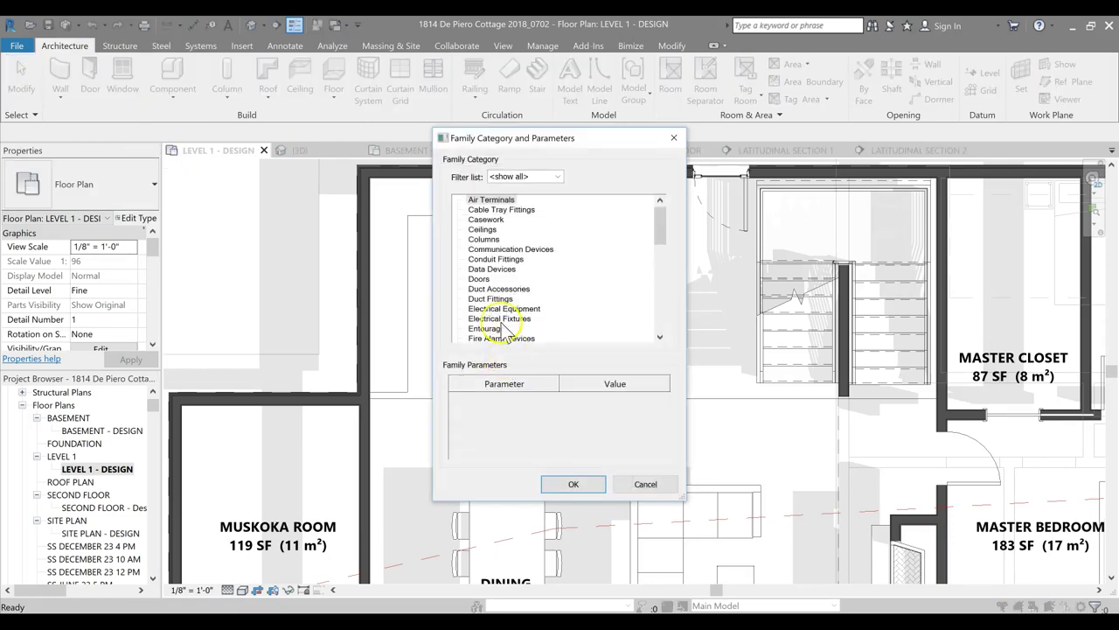
pyautogui.doubleClick(486, 220)
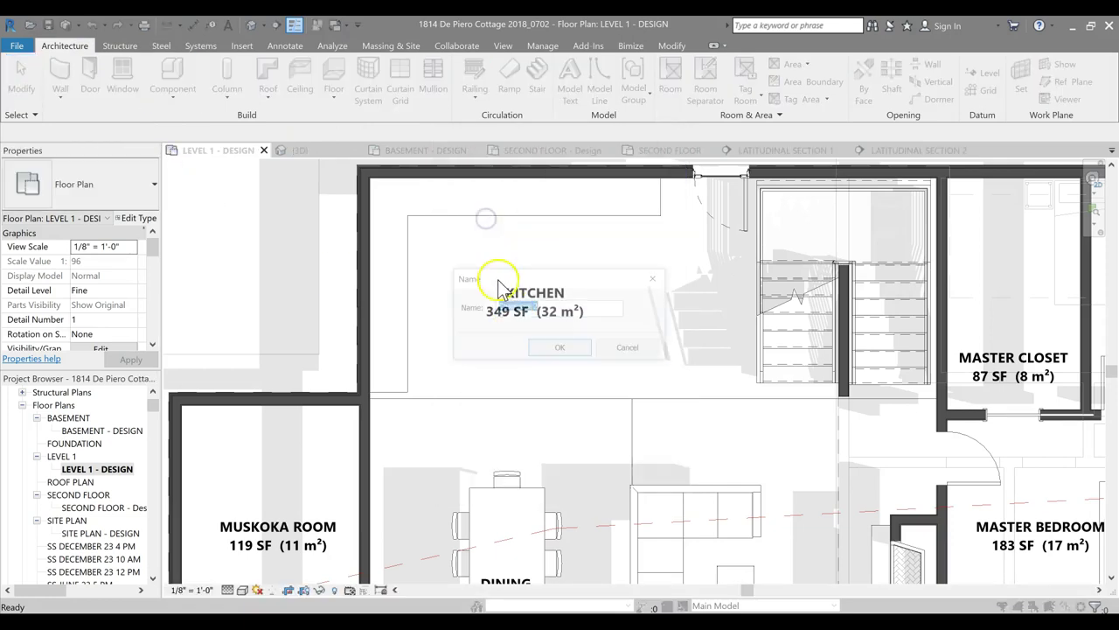
pyautogui.click(561, 349)
pyautogui.scroll(2, 568, 357)
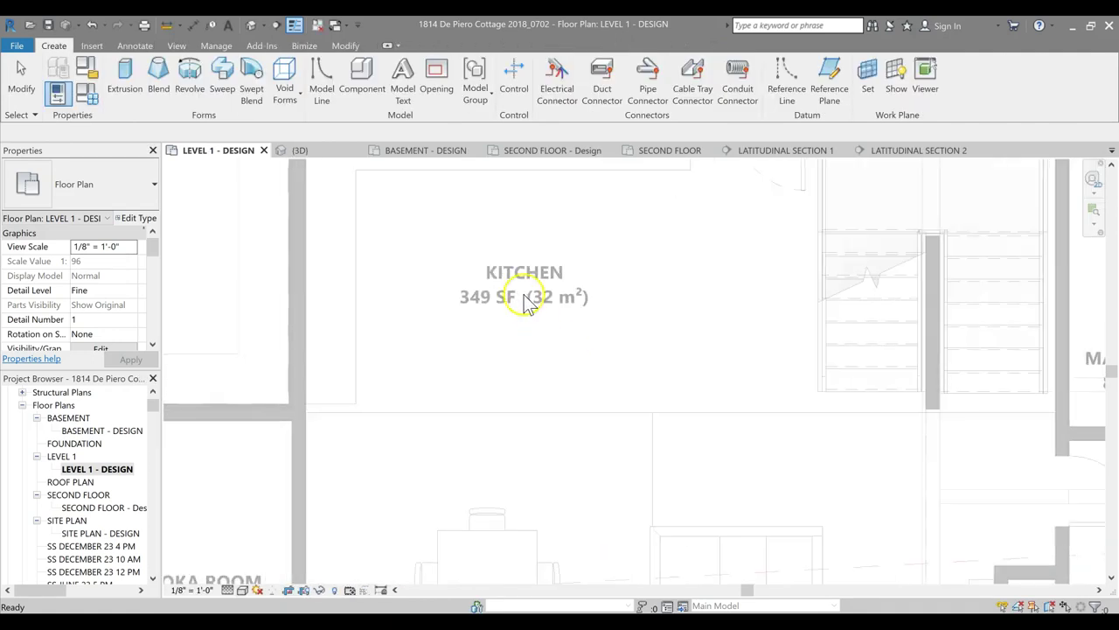
pyautogui.click(143, 79)
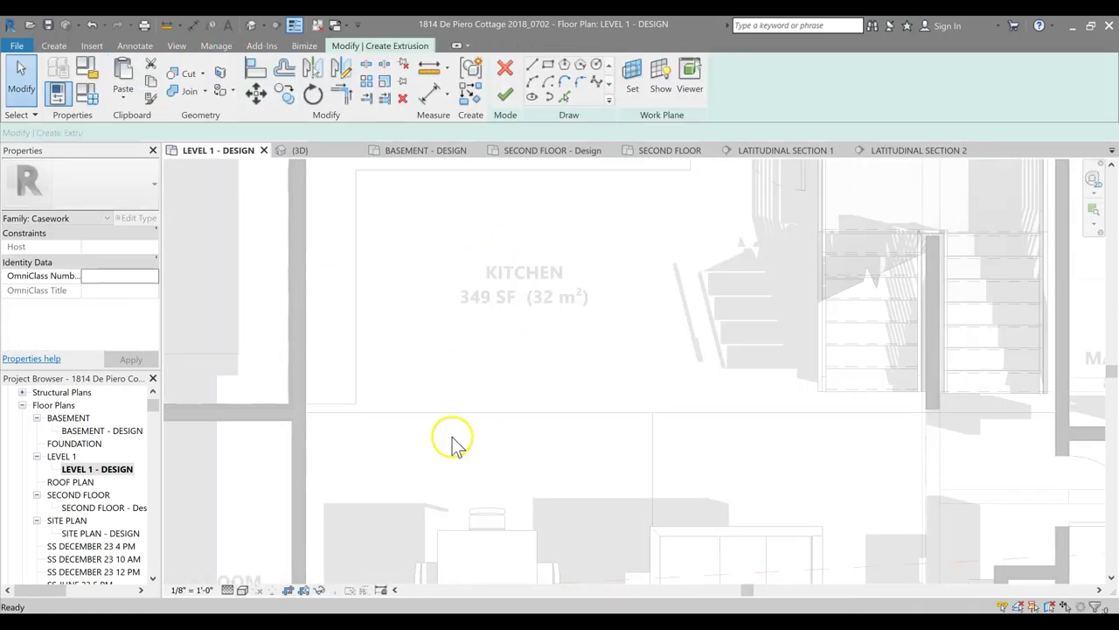
pyautogui.scroll(-1, 452, 440)
# Pick the bottom and stair-side wall edges as sketch lines and join them at a corner
pyautogui.click(564, 97)
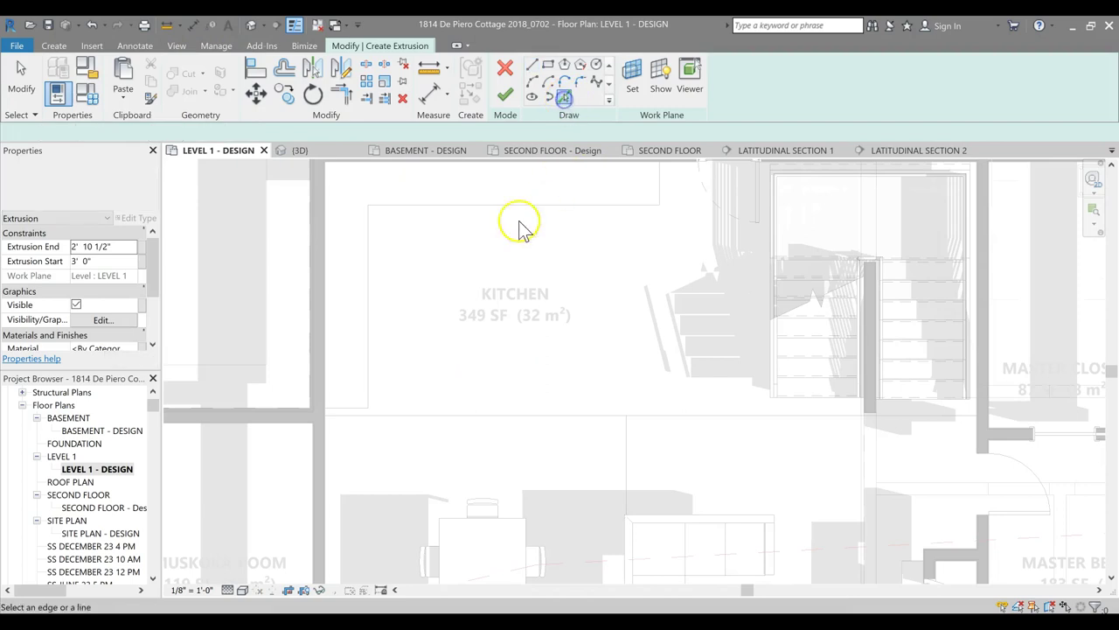
pyautogui.click(364, 416)
pyautogui.click(662, 192)
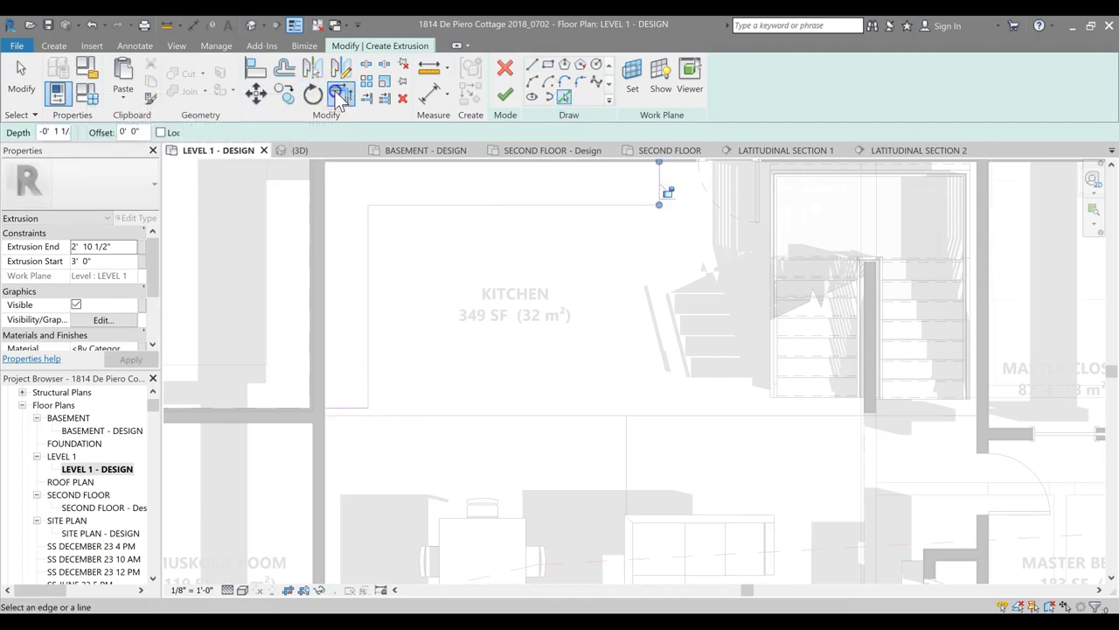
pyautogui.click(339, 96)
pyautogui.click(353, 408)
pyautogui.click(654, 186)
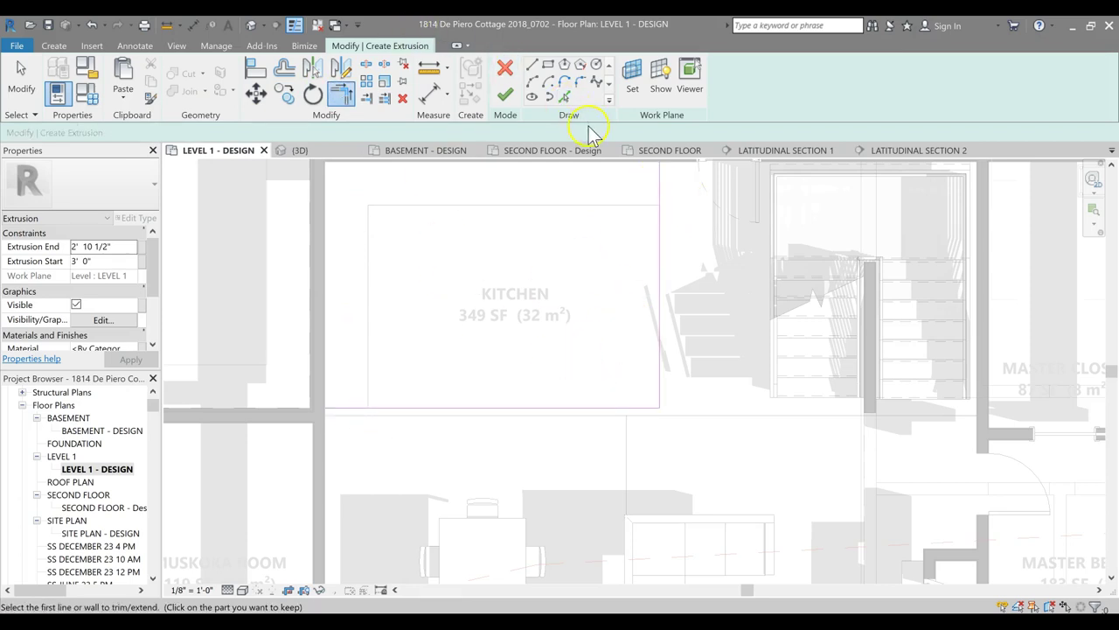
# Add offset lines, including one 3' from the left wall, and drag them into the kitchen
pyautogui.click(564, 96)
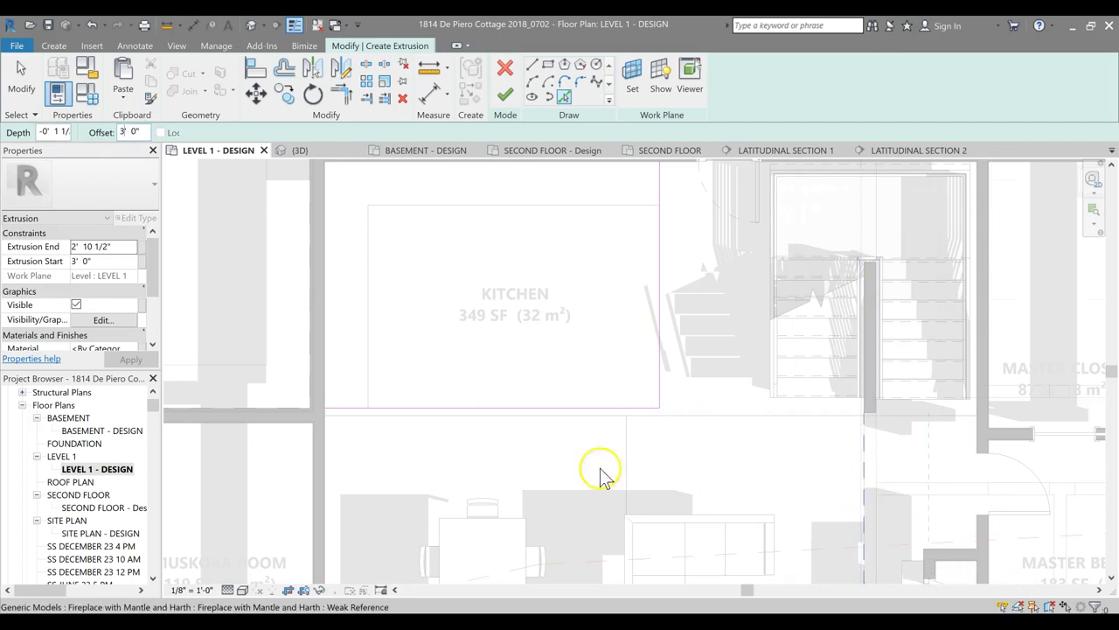
pyautogui.click(578, 406)
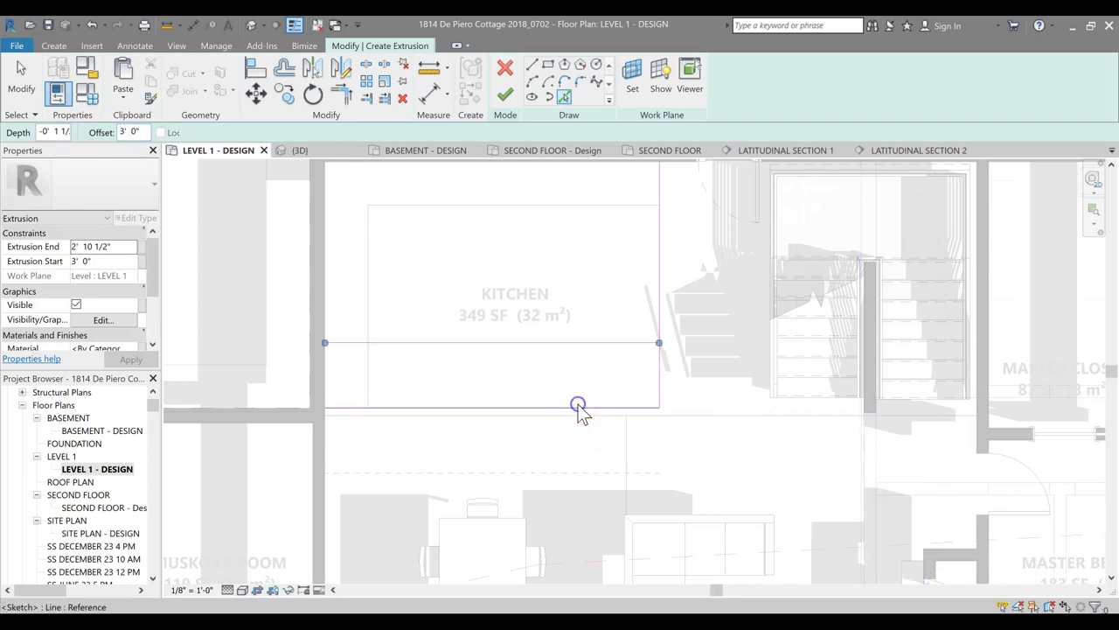
pyautogui.click(368, 369)
pyautogui.press('Escape')
pyautogui.moveTo(296, 359); pyautogui.dragTo(437, 370)
pyautogui.click(507, 340)
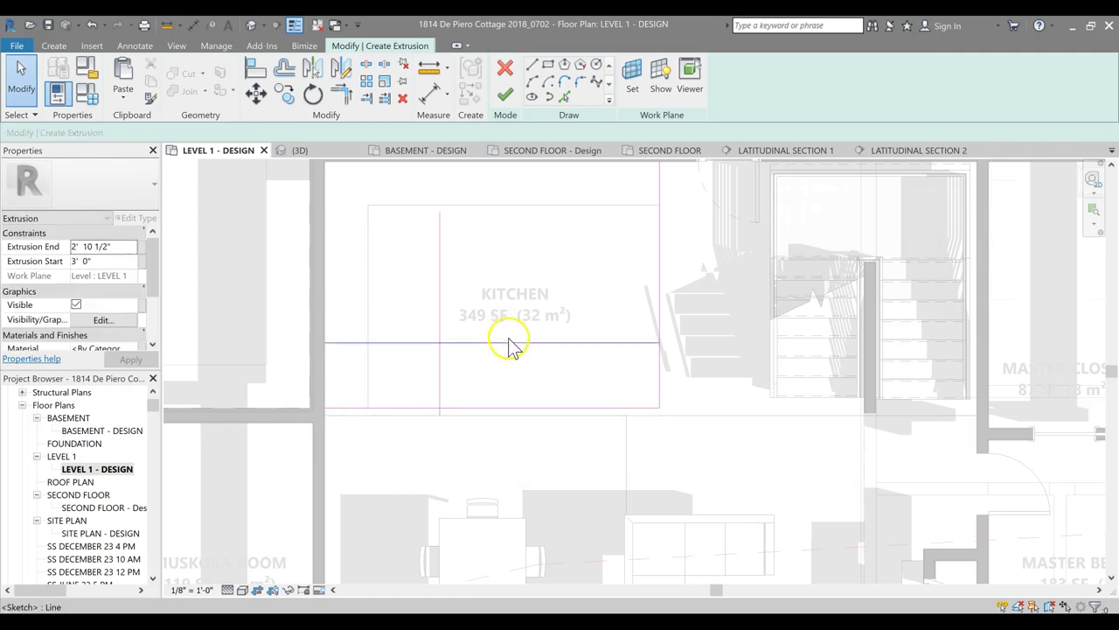
pyautogui.moveTo(510, 344); pyautogui.dragTo(508, 307)
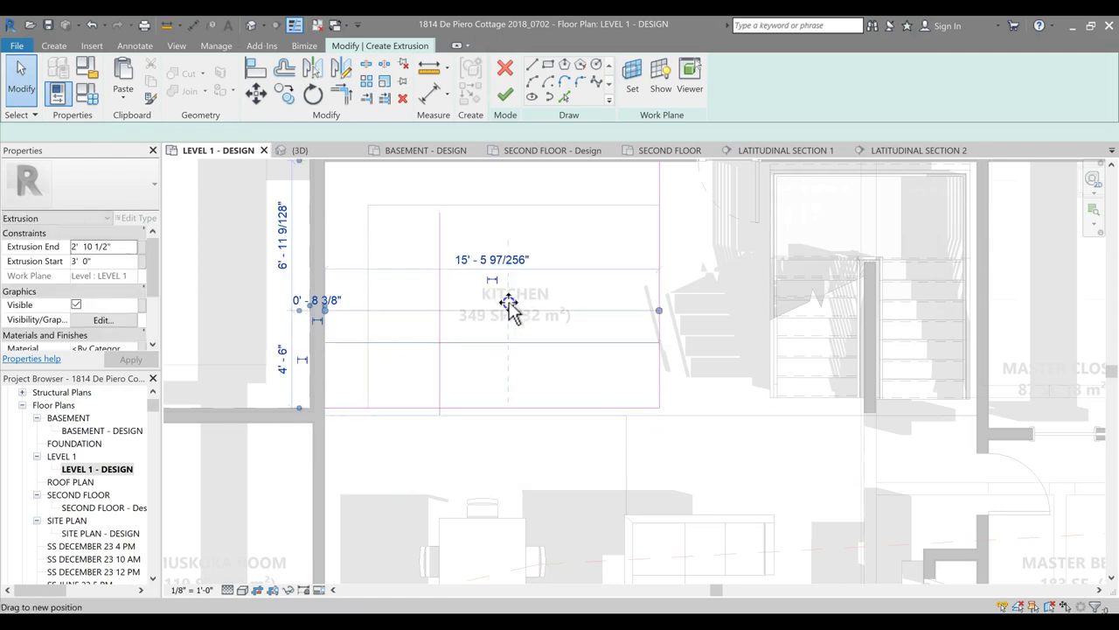
pyautogui.click(470, 323)
# Trim the island outline's remaining corners and finish the extrusion sketch
pyautogui.click(341, 93)
pyautogui.click(455, 408)
pyautogui.click(437, 374)
pyautogui.click(453, 312)
pyautogui.click(604, 311)
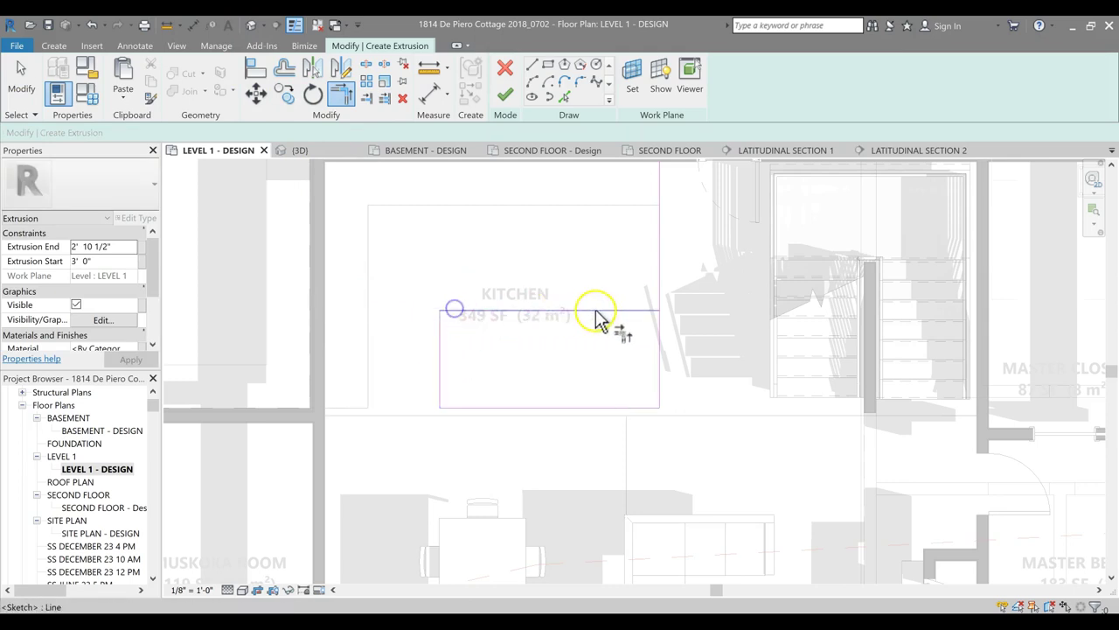
pyautogui.click(658, 348)
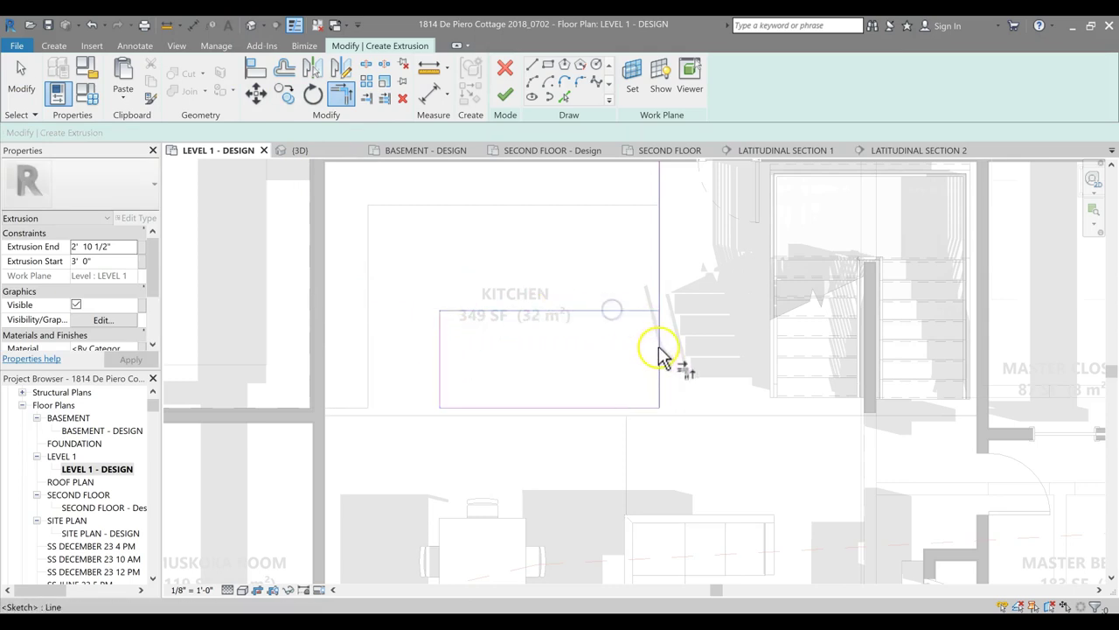
pyautogui.click(506, 94)
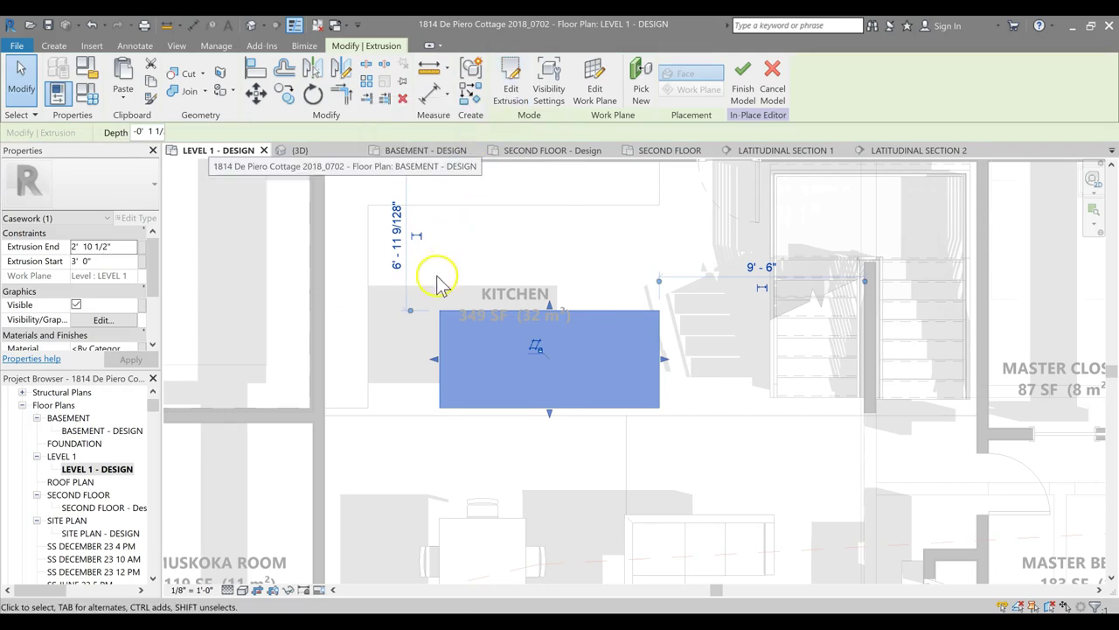
# Finish the Casework 2 island model and drag the KITCHEN room tag up above it
pyautogui.click(519, 237)
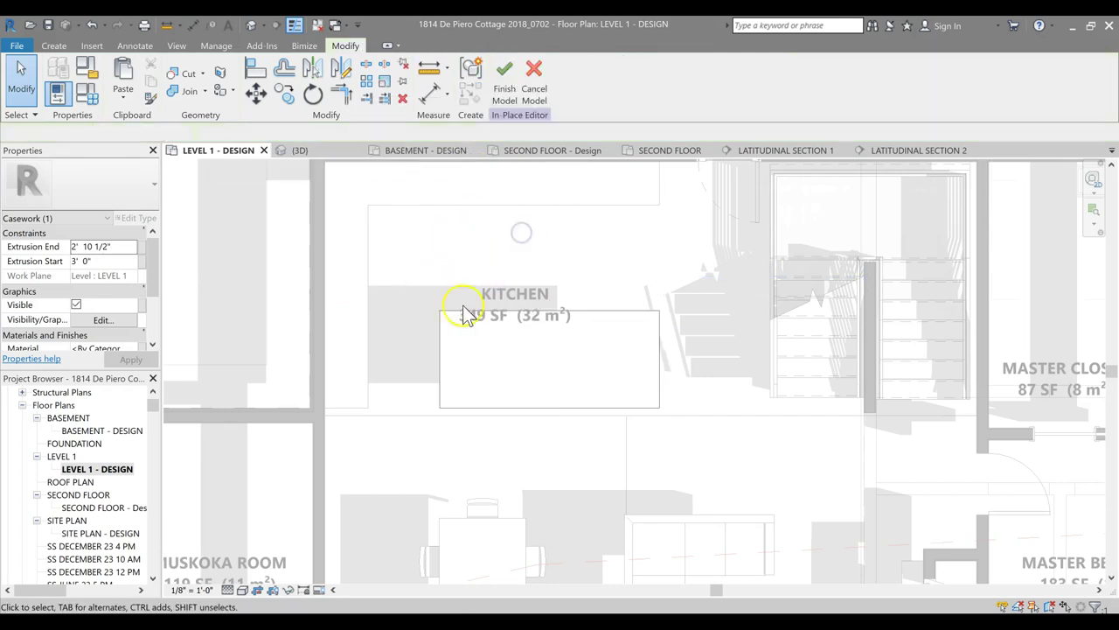
pyautogui.click(505, 75)
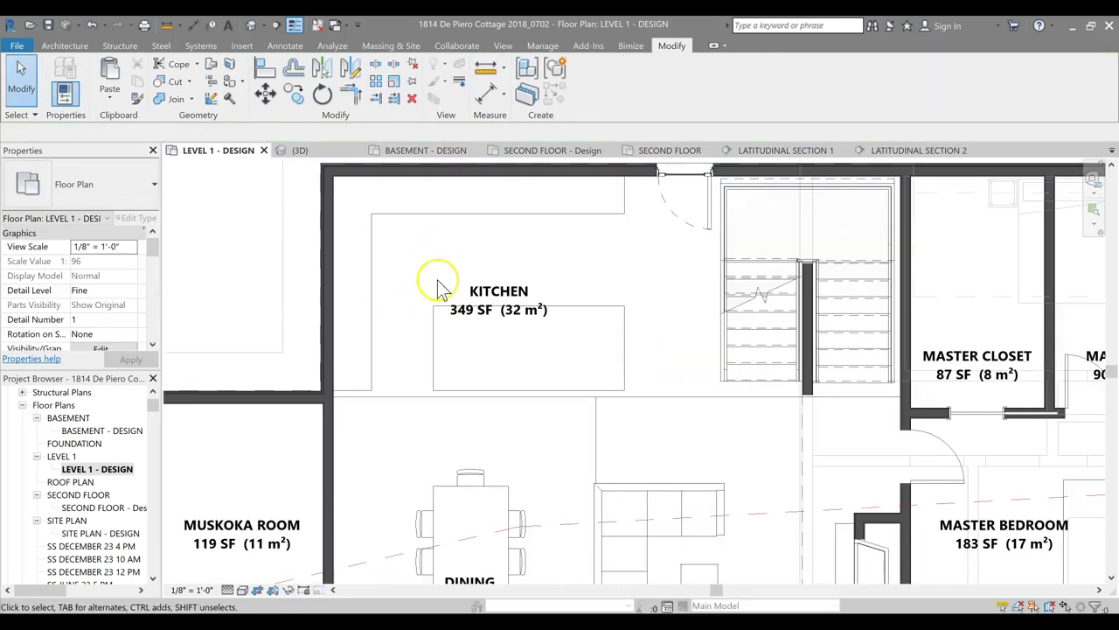
pyautogui.moveTo(473, 285); pyautogui.dragTo(469, 232)
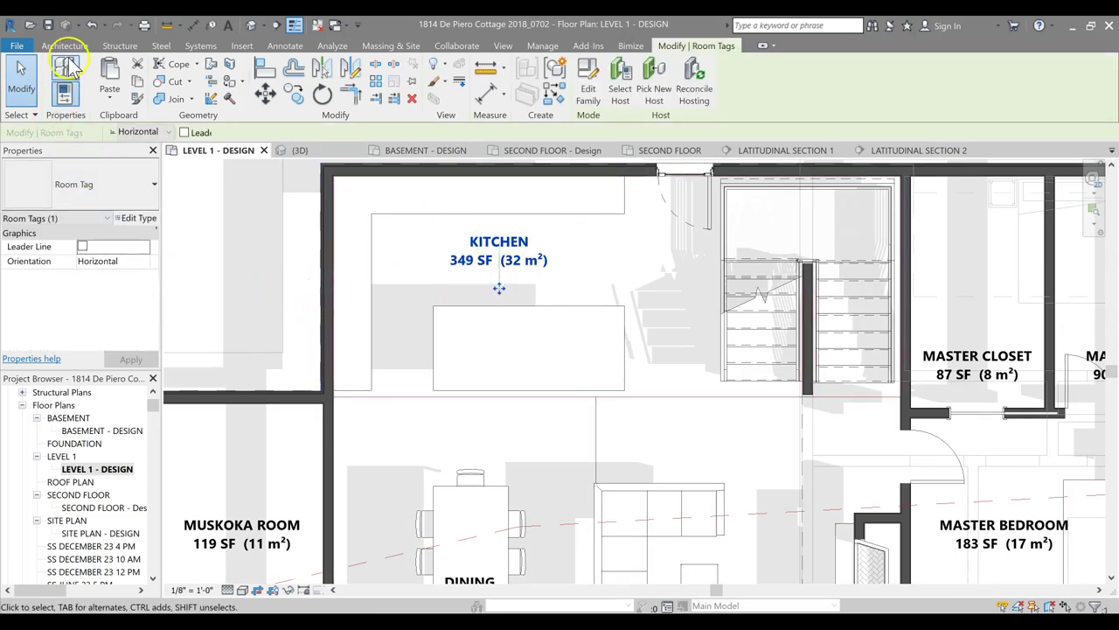
pyautogui.click(77, 46)
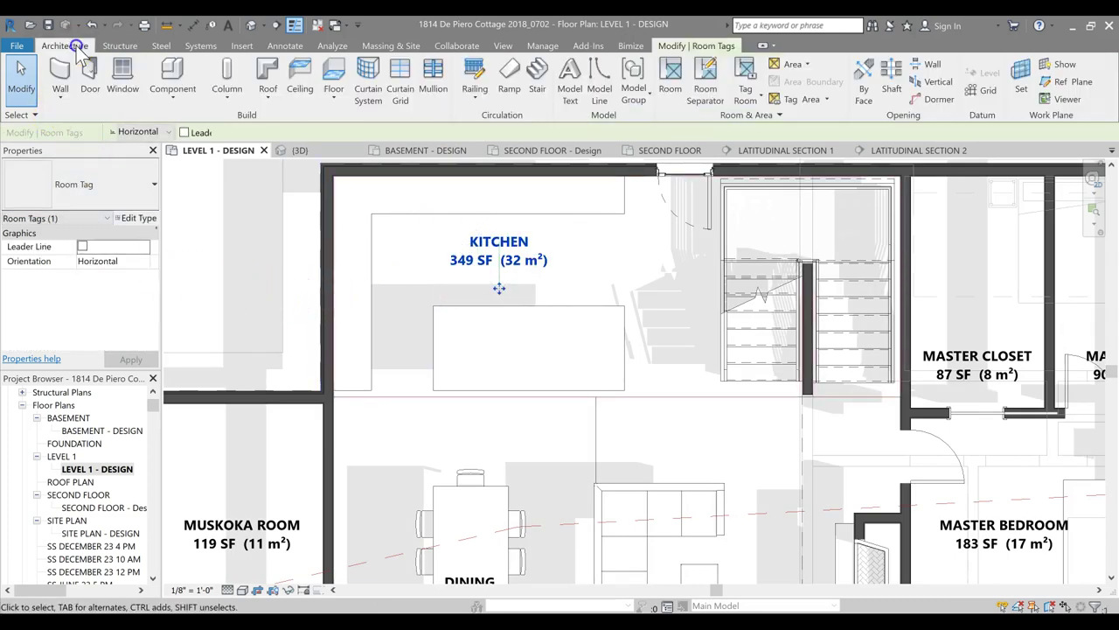
# Place a 35" x 32" RH Refrigerator against the kitchen's top wall, right of the KITCHEN label
pyautogui.click(173, 80)
pyautogui.click(137, 218)
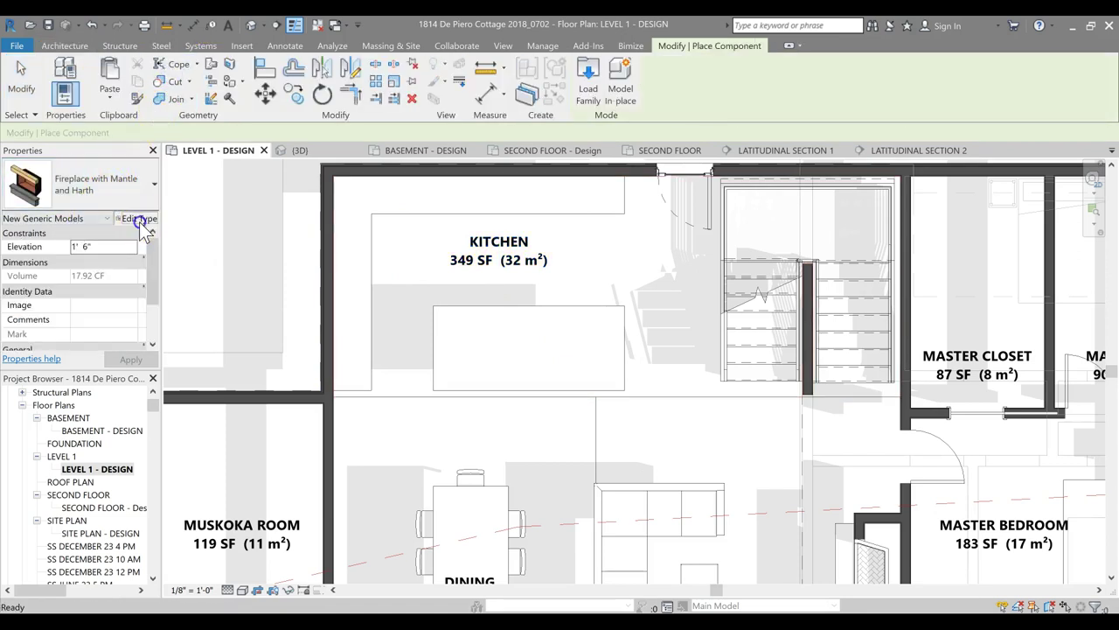
pyautogui.click(698, 143)
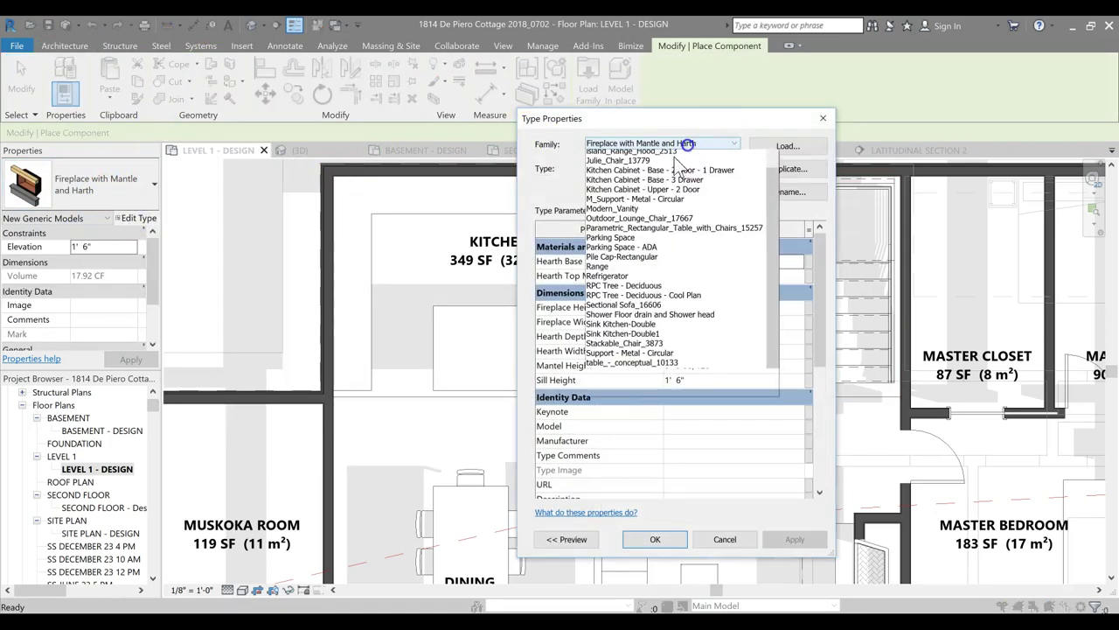
pyautogui.click(623, 317)
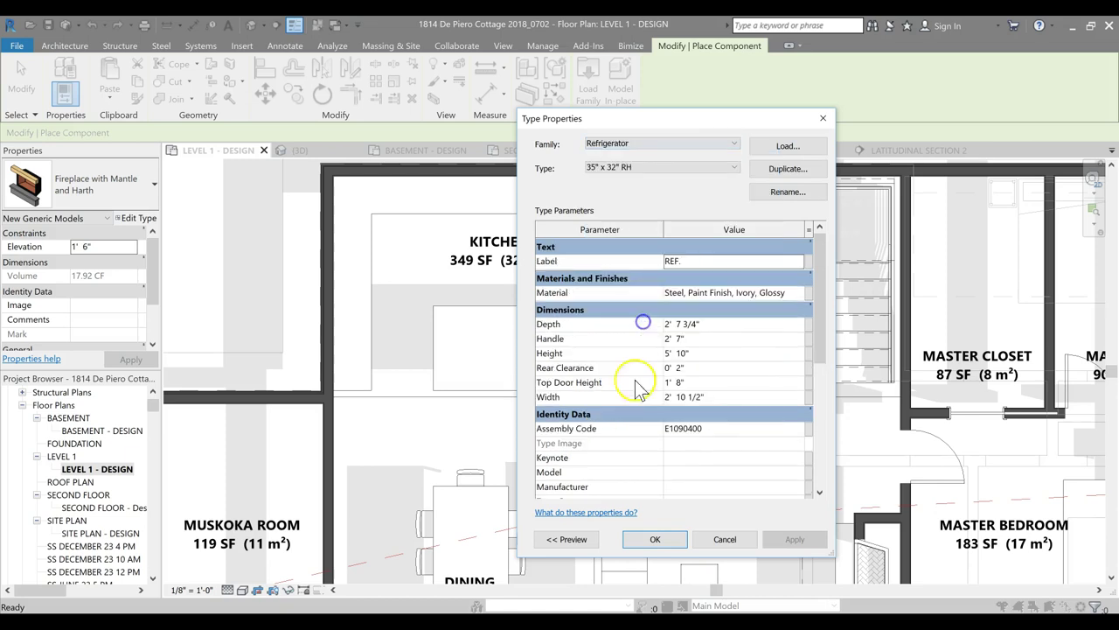
pyautogui.click(670, 543)
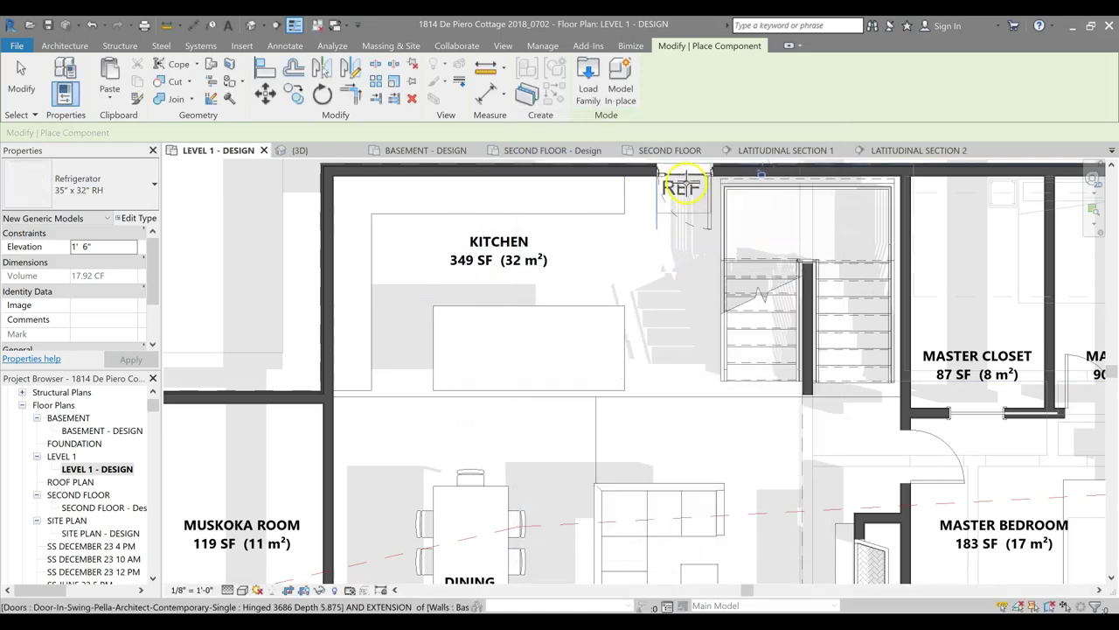
pyautogui.click(590, 206)
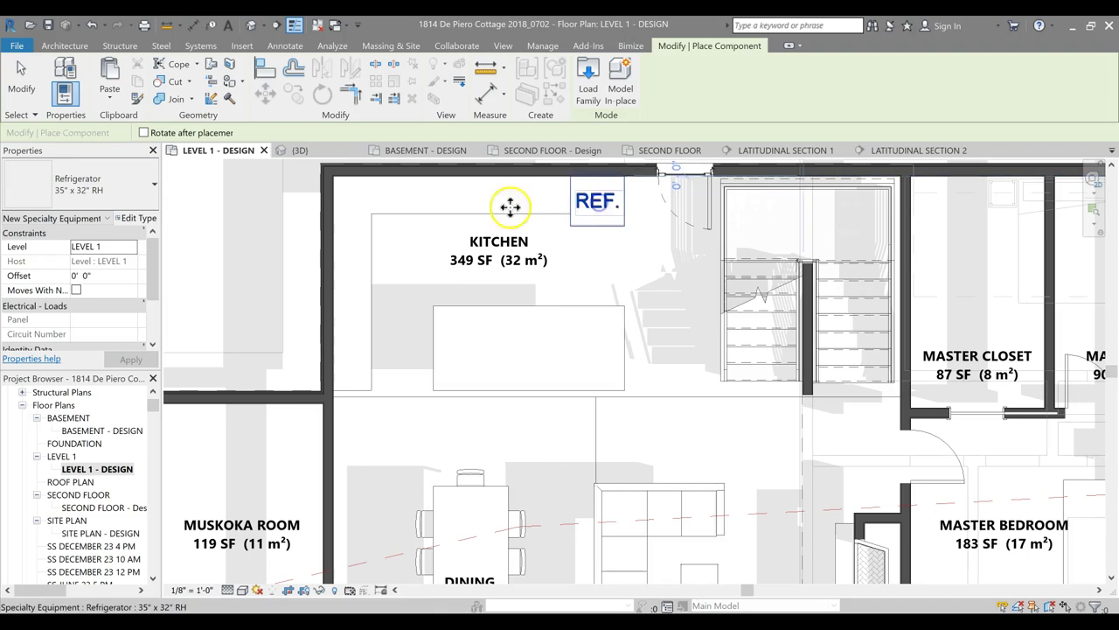
pyautogui.click(66, 46)
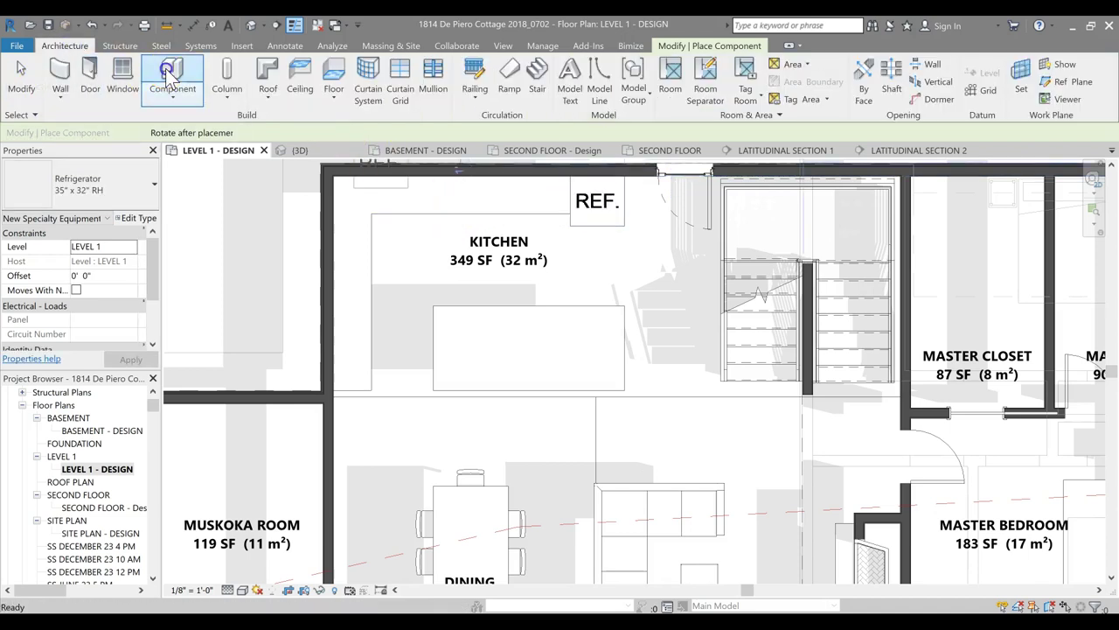
# Switch the component to the 30" x 26" Range and place it against the top wall left of the refrigerator
pyautogui.click(64, 200)
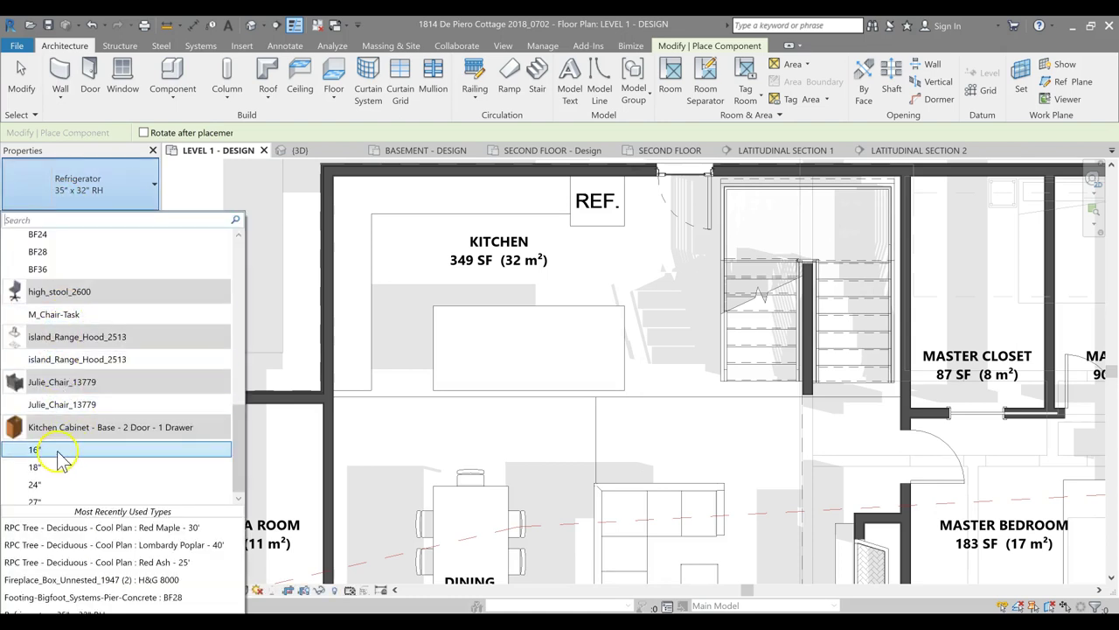
pyautogui.scroll(8, 59, 457)
pyautogui.scroll(3, 63, 426)
pyautogui.click(90, 181)
pyautogui.click(90, 181)
pyautogui.click(127, 208)
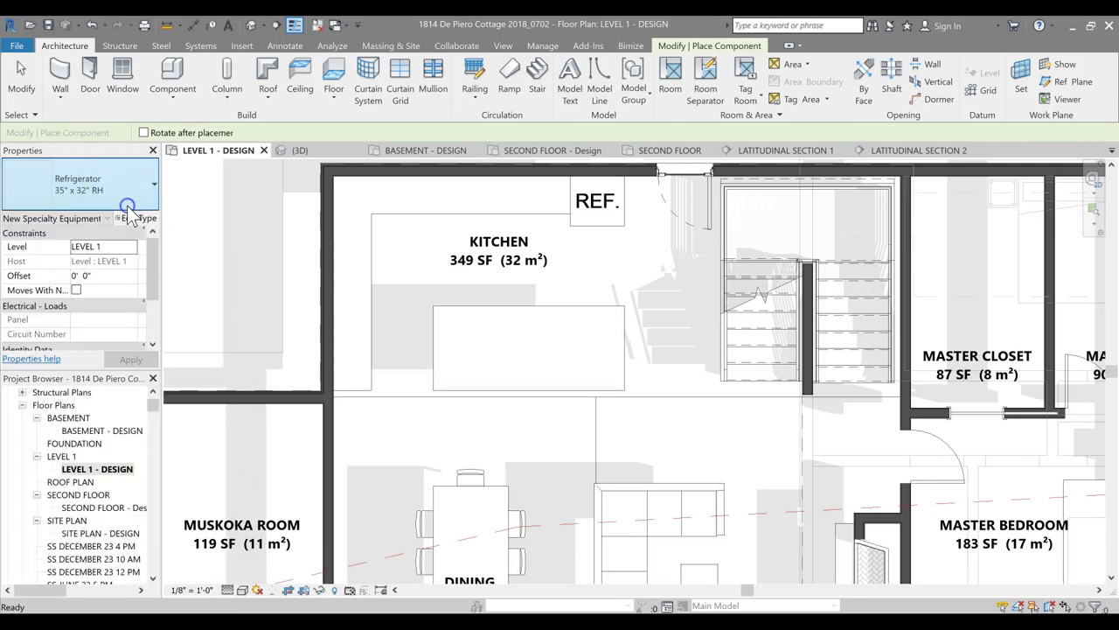
pyautogui.click(639, 145)
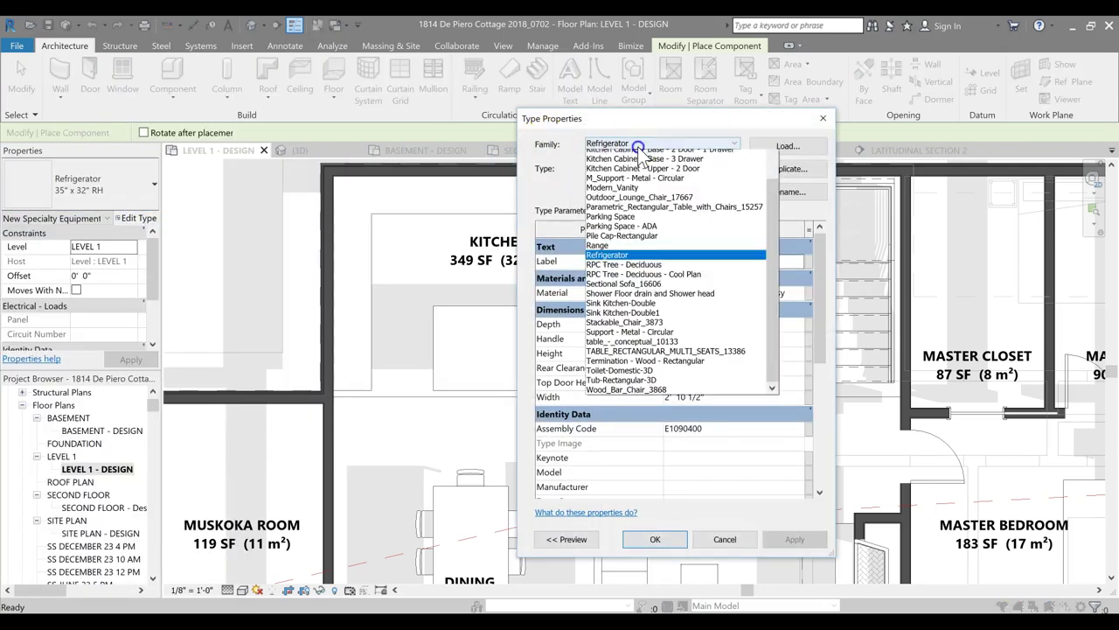
pyautogui.click(618, 289)
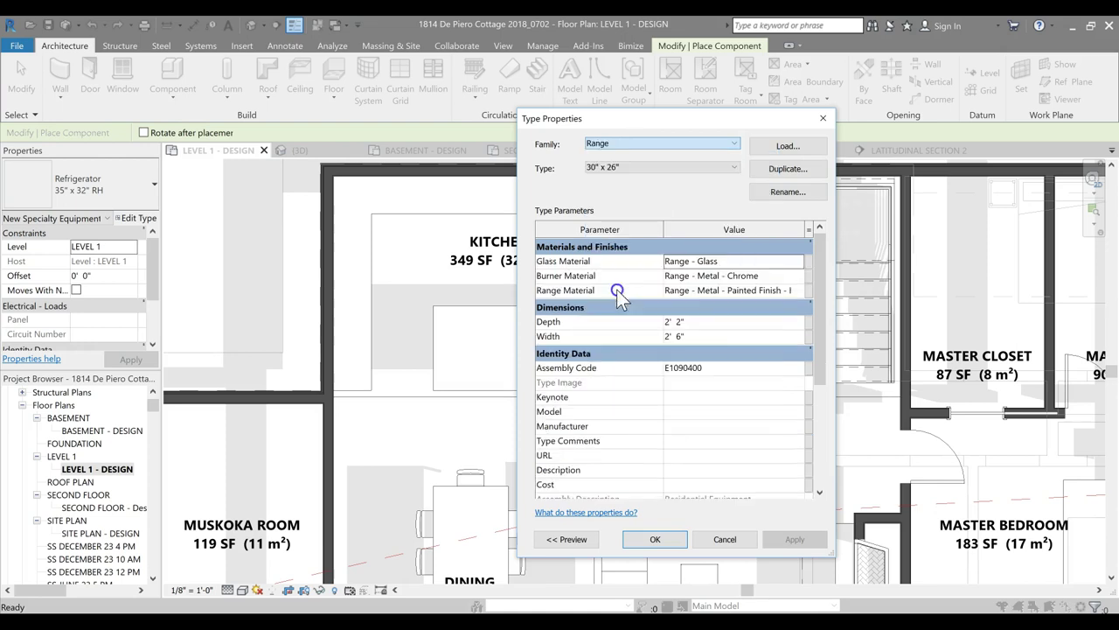
pyautogui.click(658, 539)
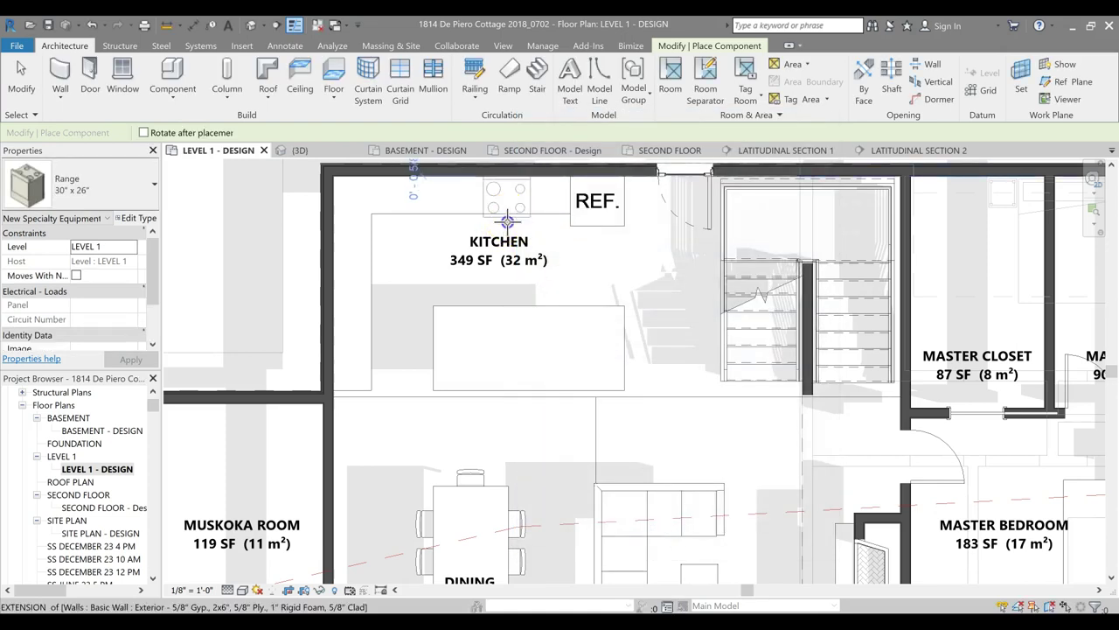
pyautogui.click(506, 199)
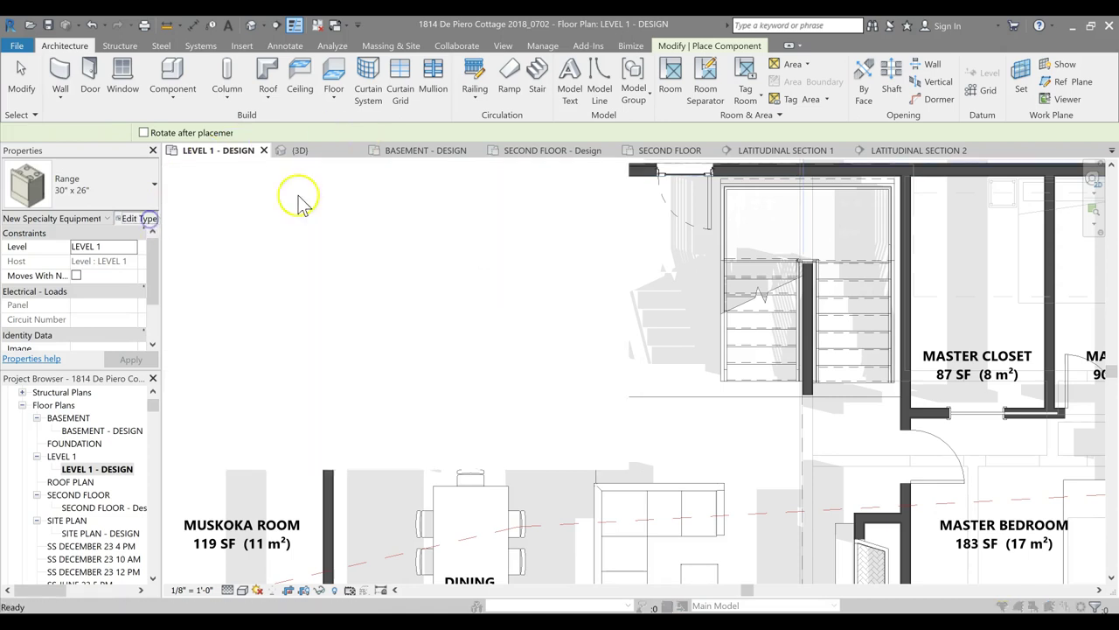
# Place the 24" x 26 1/4" x 34 1/2" Dishwasher, rotated twice, against the kitchen's left wall
pyautogui.click(138, 218)
pyautogui.click(713, 142)
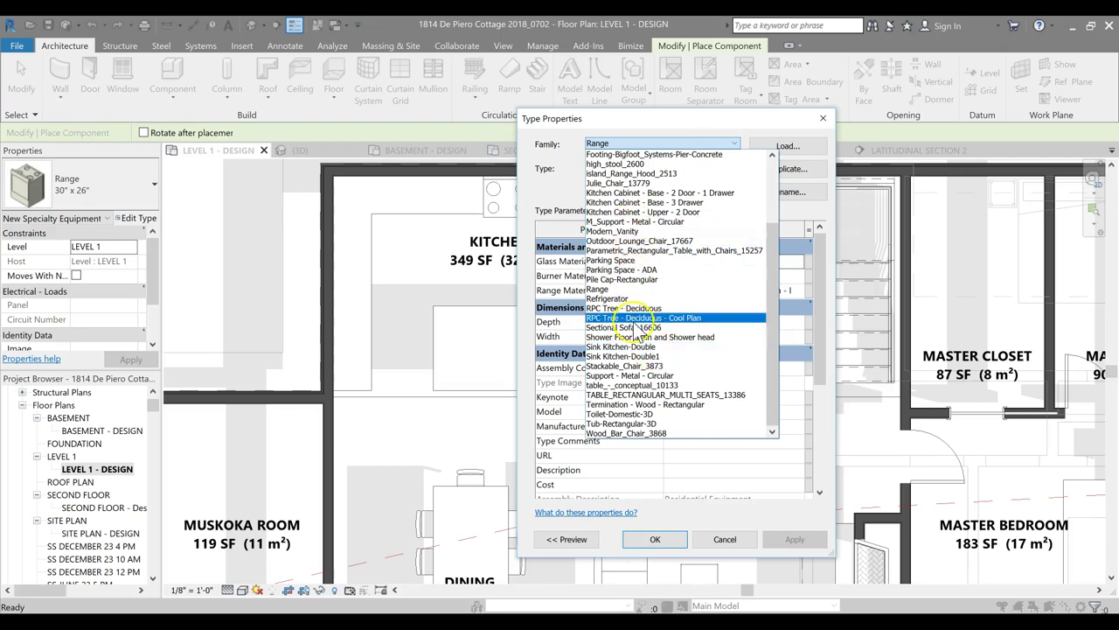
pyautogui.scroll(5, 649, 378)
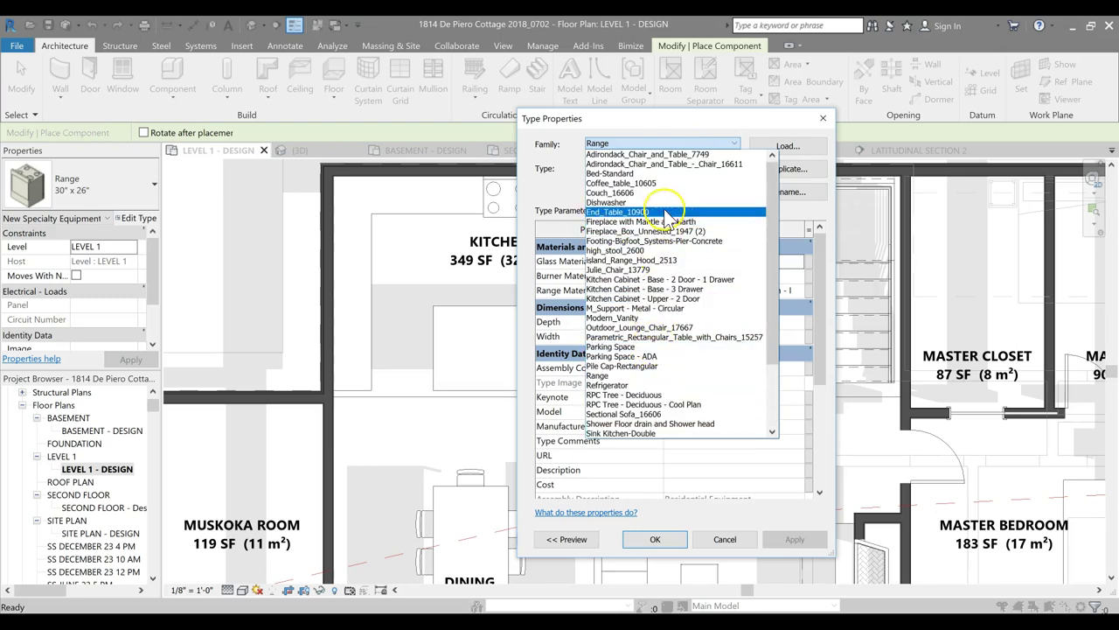
pyautogui.click(652, 201)
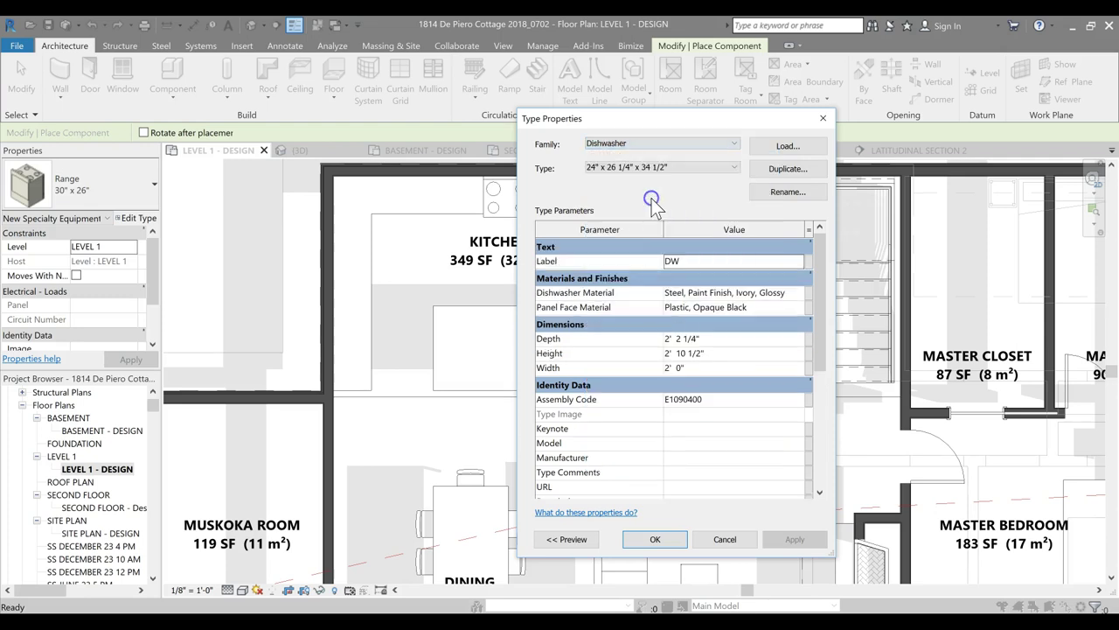
pyautogui.click(654, 539)
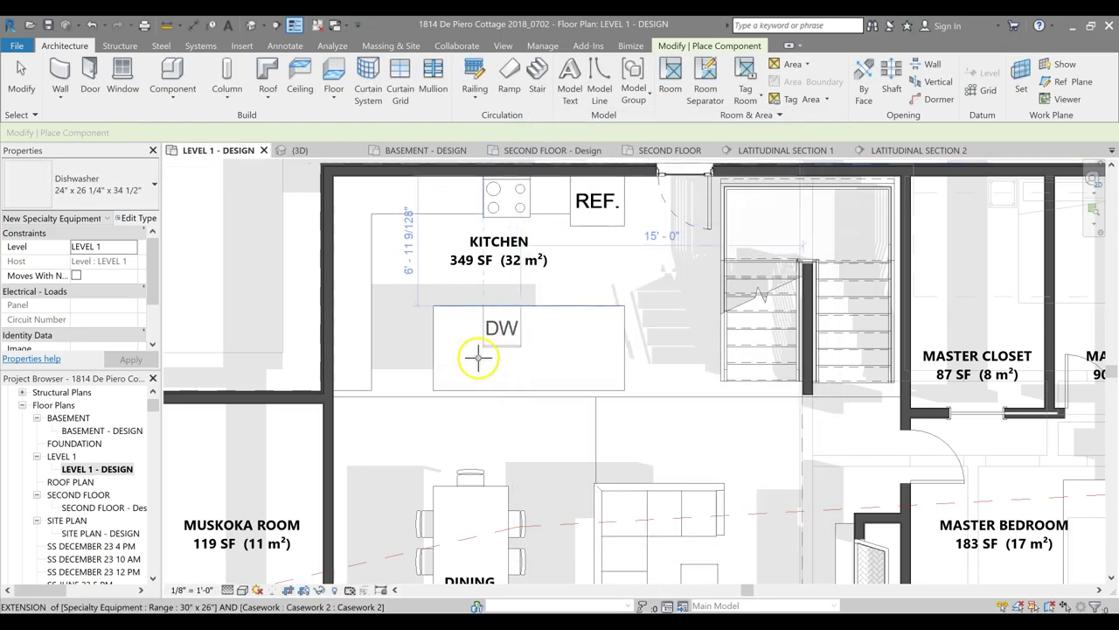
pyautogui.press('space')
pyautogui.press('space')
pyautogui.press('space')
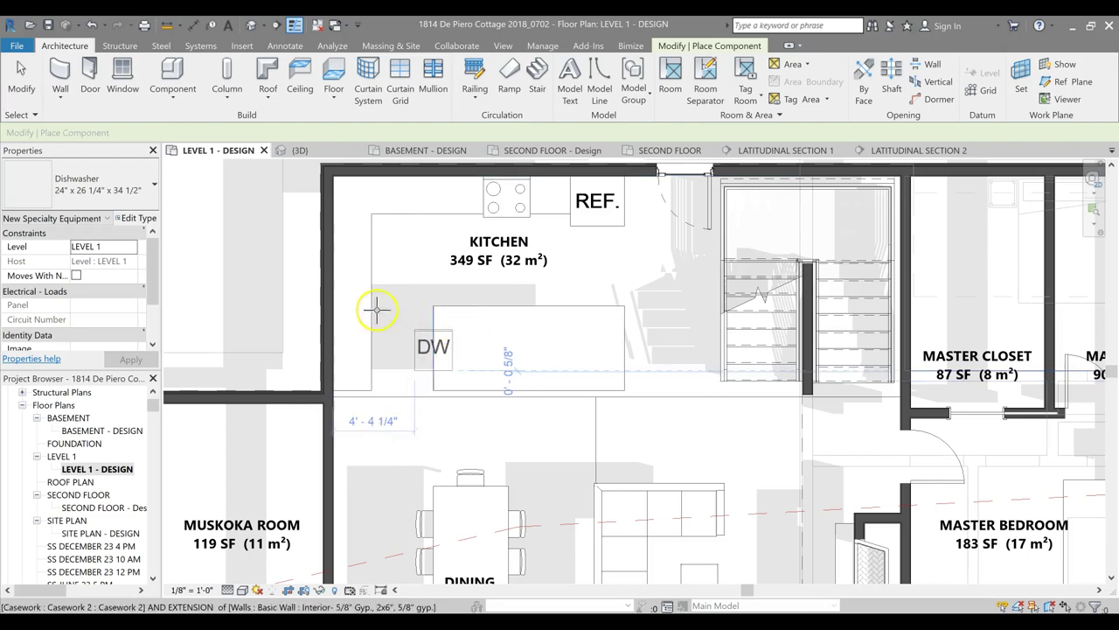
pyautogui.press('space')
pyautogui.press('space')
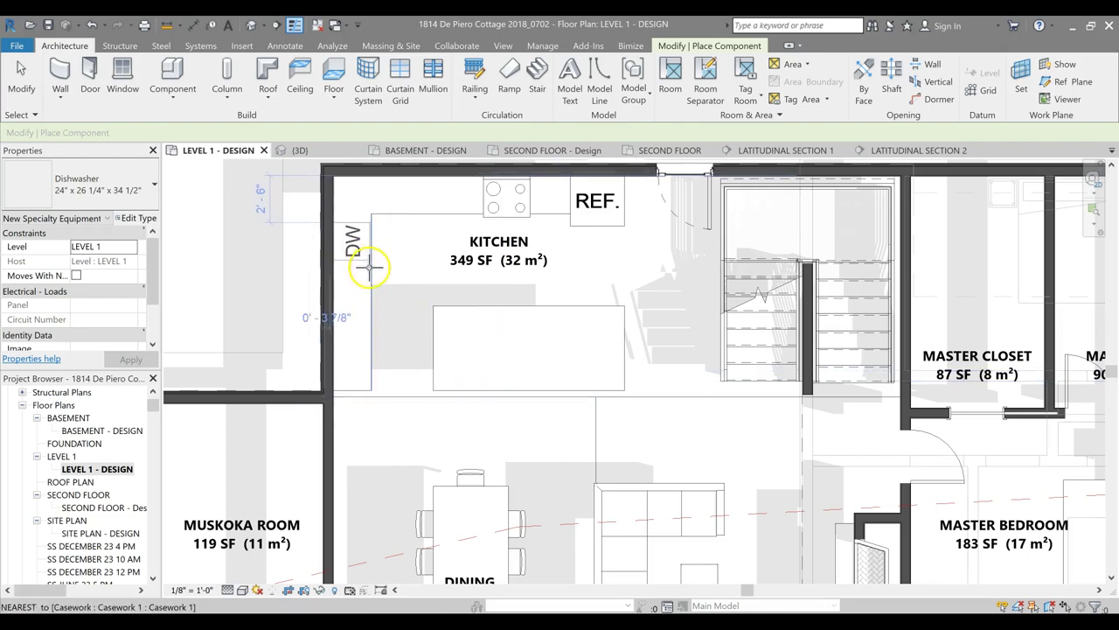
pyautogui.click(376, 267)
pyautogui.press('Escape')
pyautogui.press('Escape')
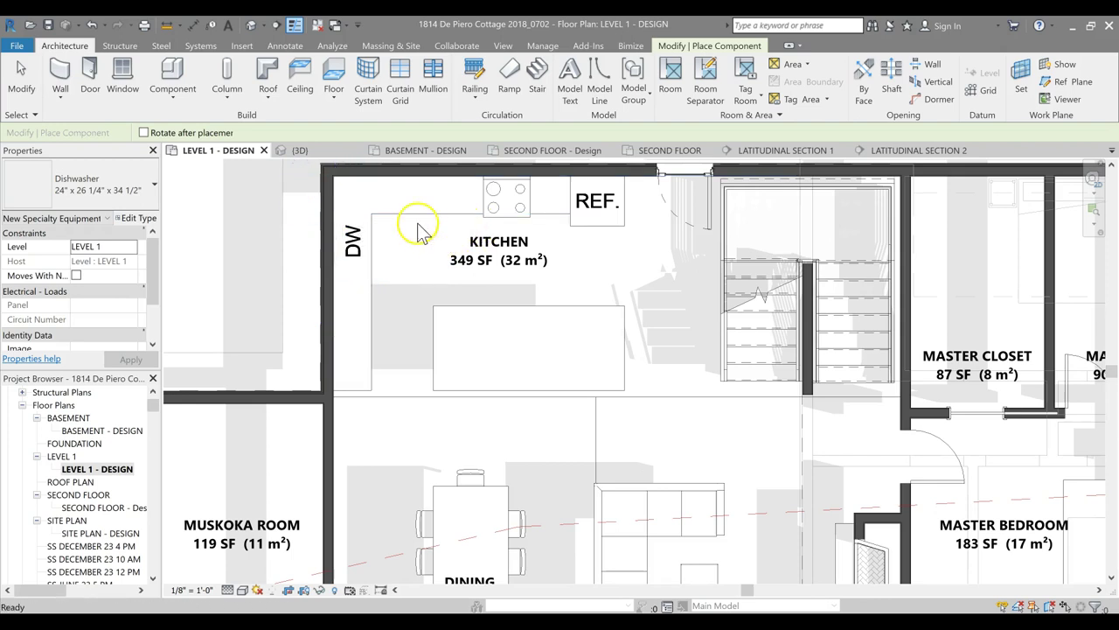
pyautogui.click(172, 76)
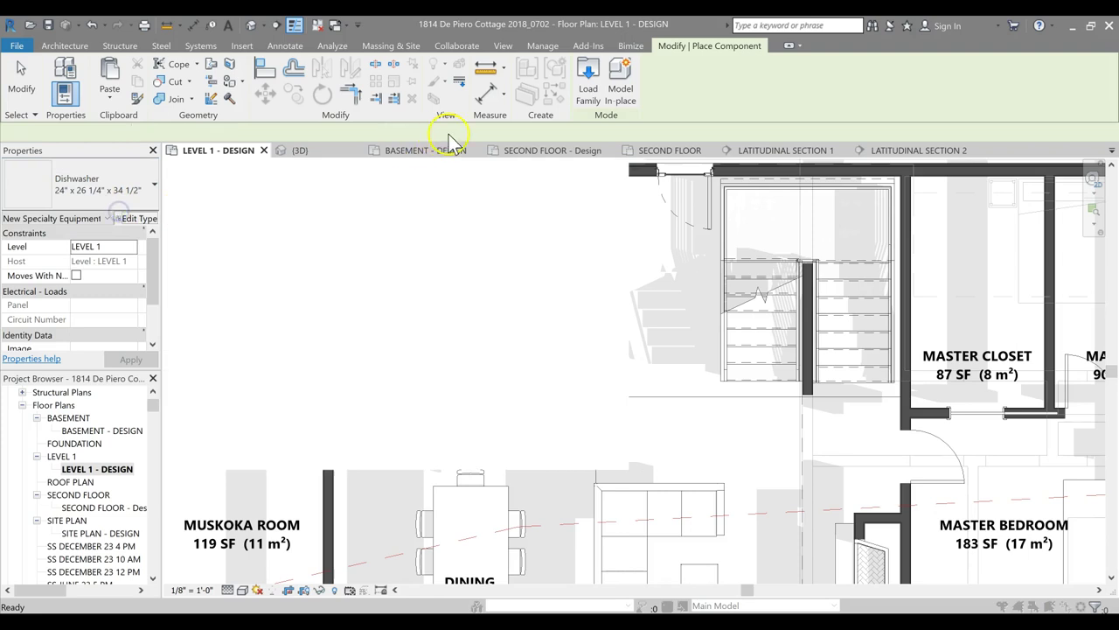
# Place a Sink Kitchen-Double 42" x 21" against the left wall just below the dishwasher
pyautogui.click(604, 144)
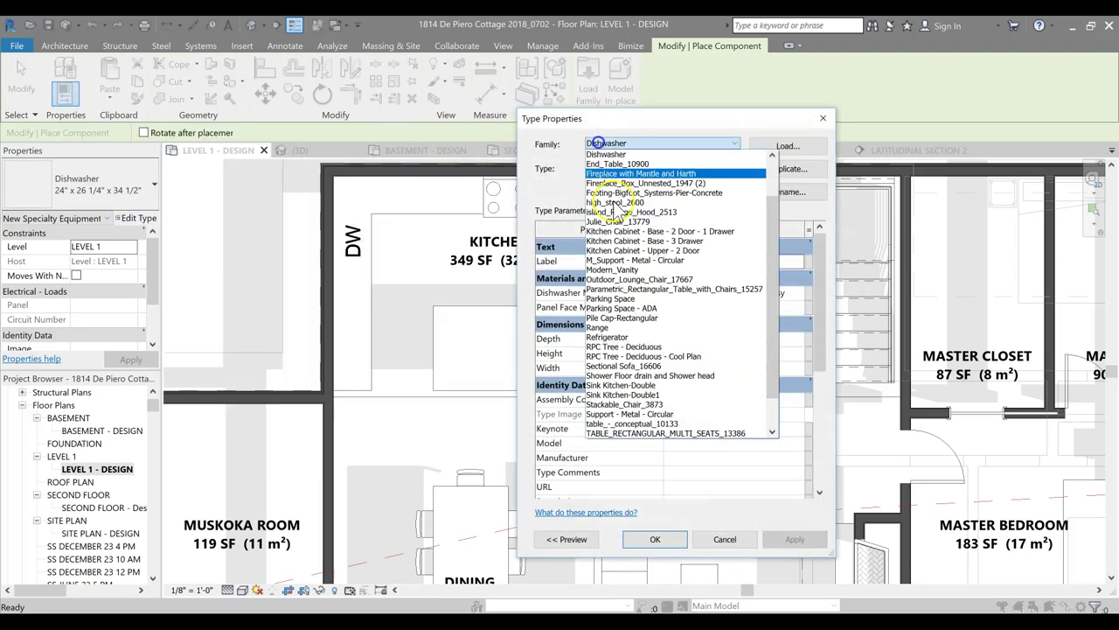
pyautogui.click(647, 385)
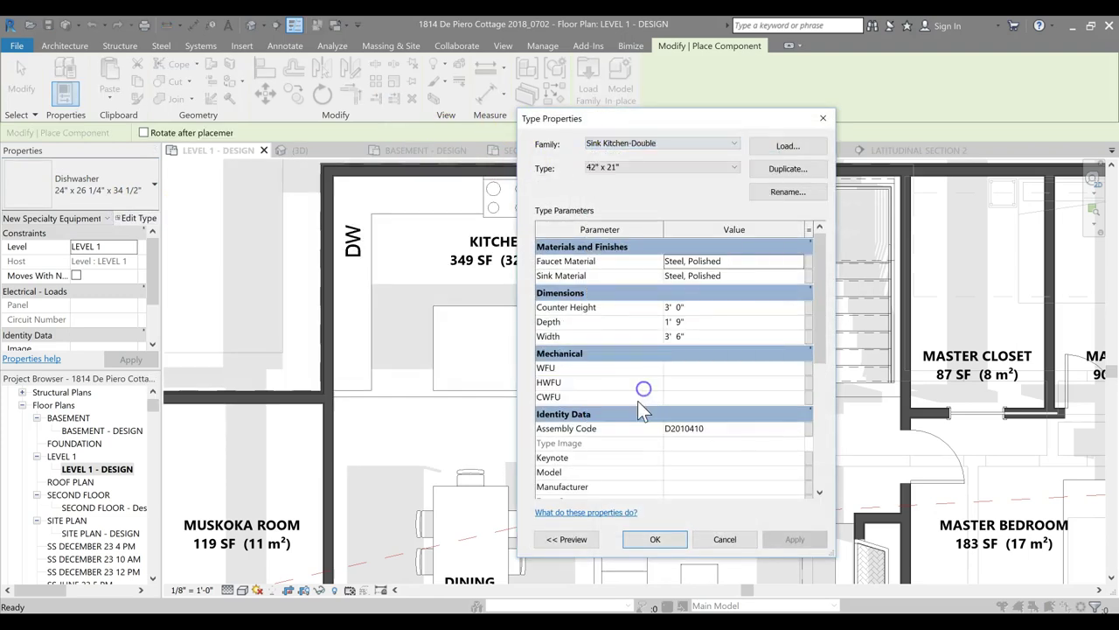
pyautogui.click(655, 537)
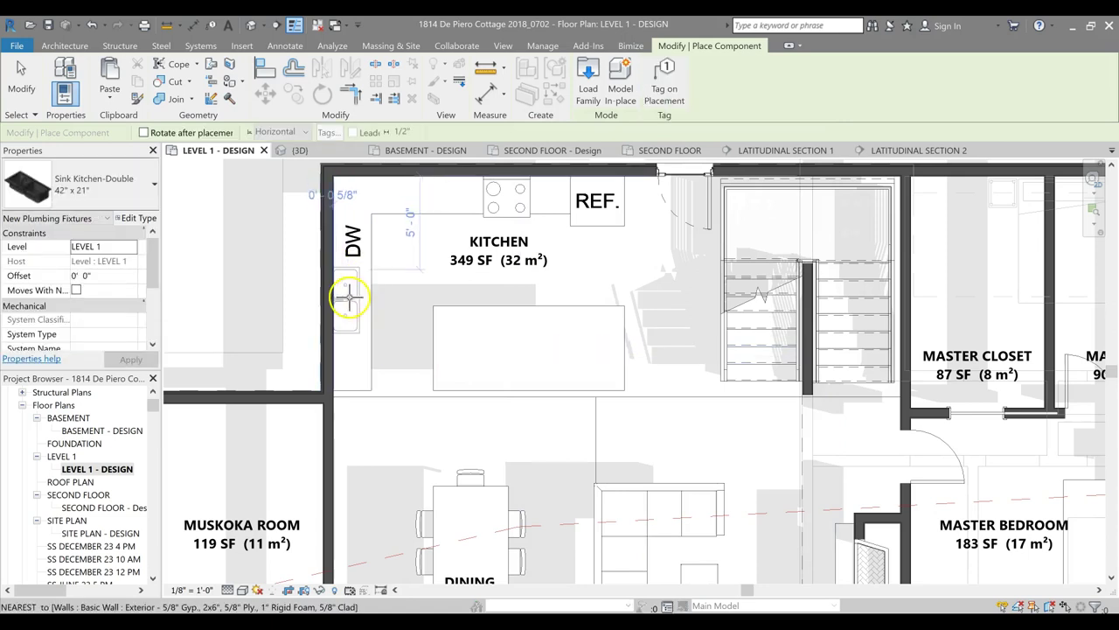
pyautogui.scroll(3, 349, 299)
pyautogui.click(362, 288)
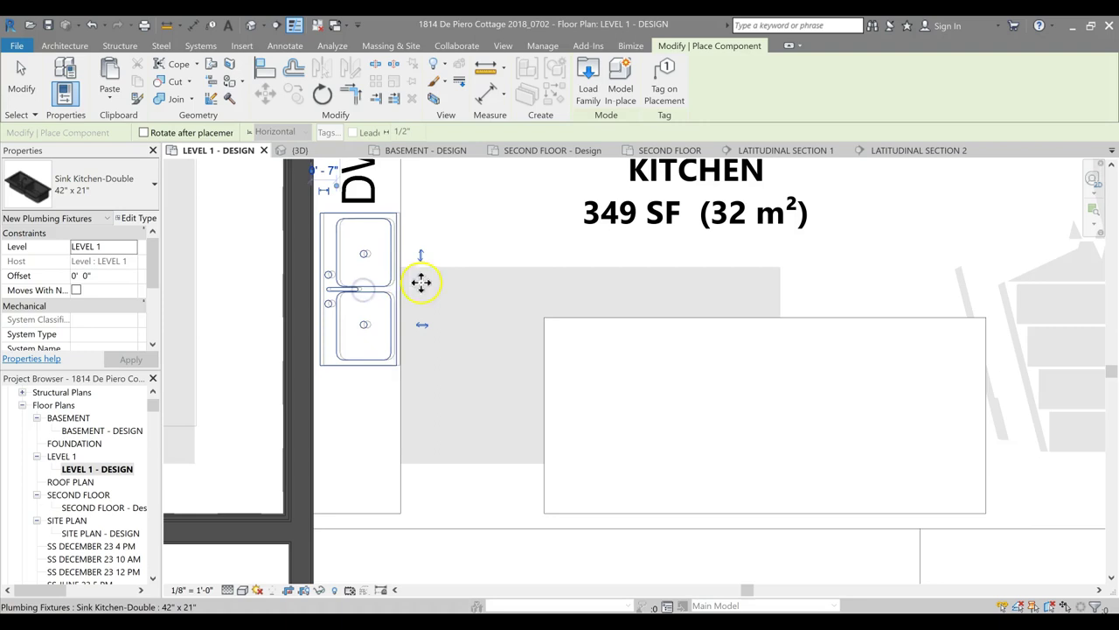
pyautogui.press('Escape')
pyautogui.press('Escape')
pyautogui.scroll(-3, 464, 339)
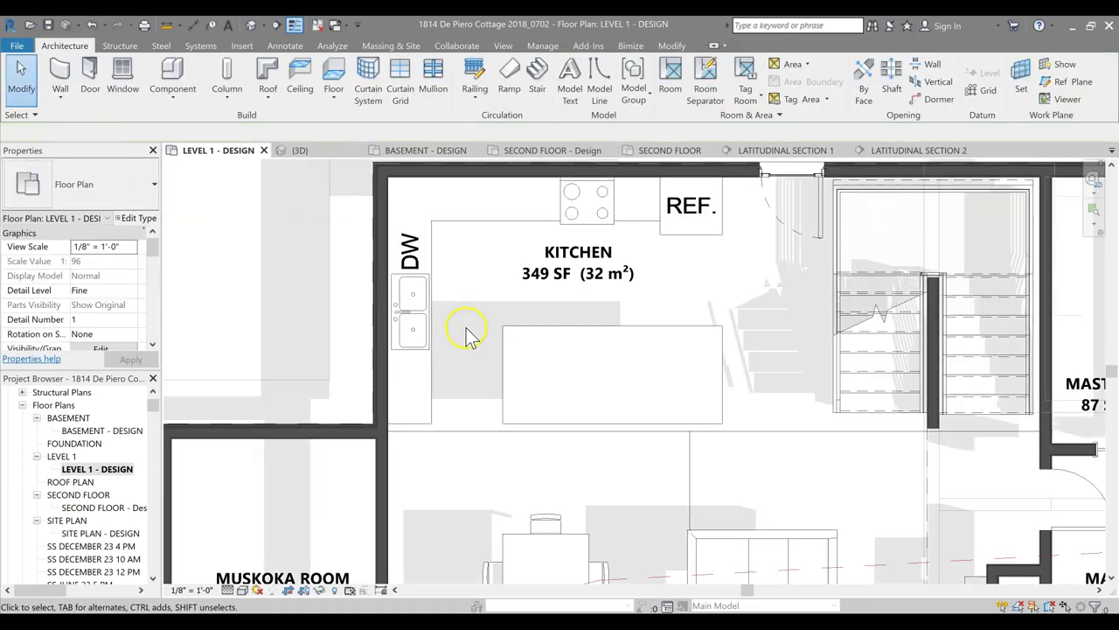
# Start a new component and switch its family to high_stool_2600 in Type Properties
pyautogui.click(170, 74)
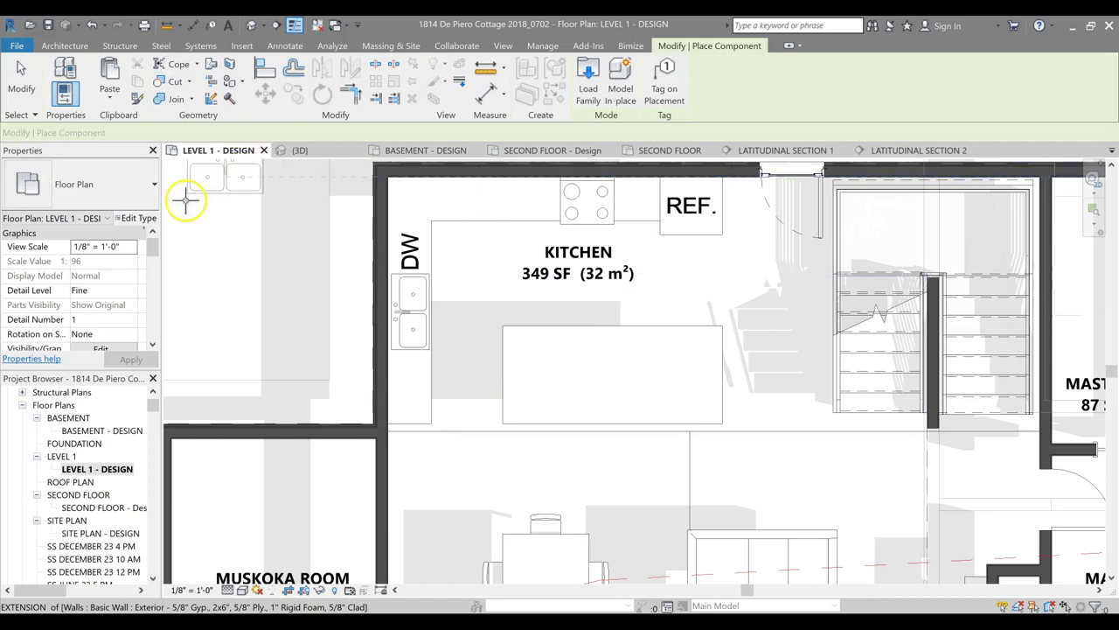
pyautogui.click(129, 219)
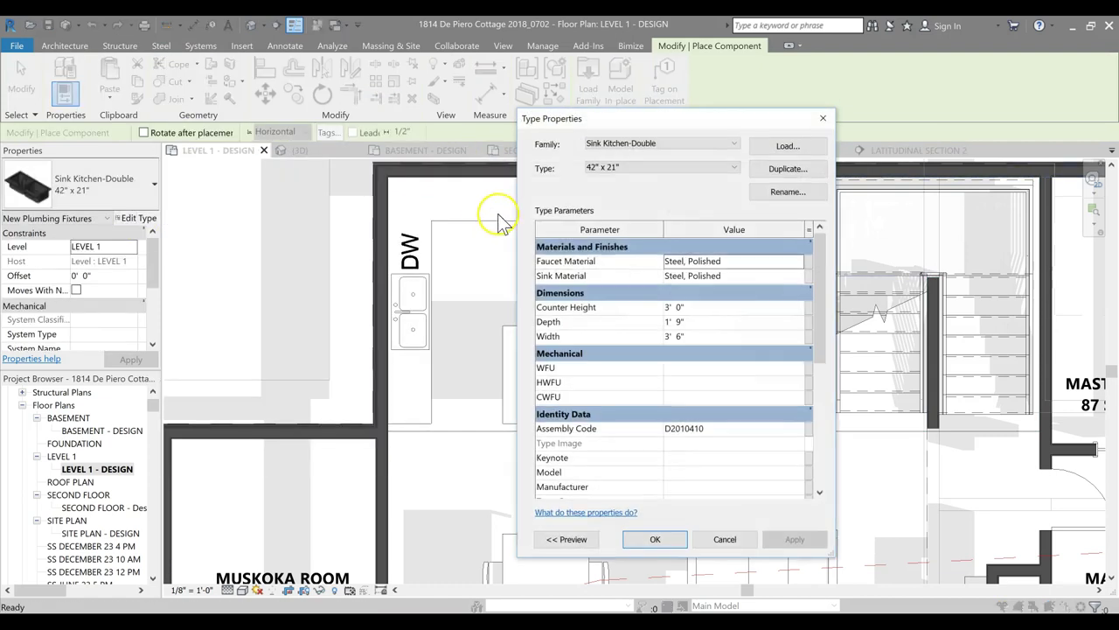
pyautogui.click(662, 143)
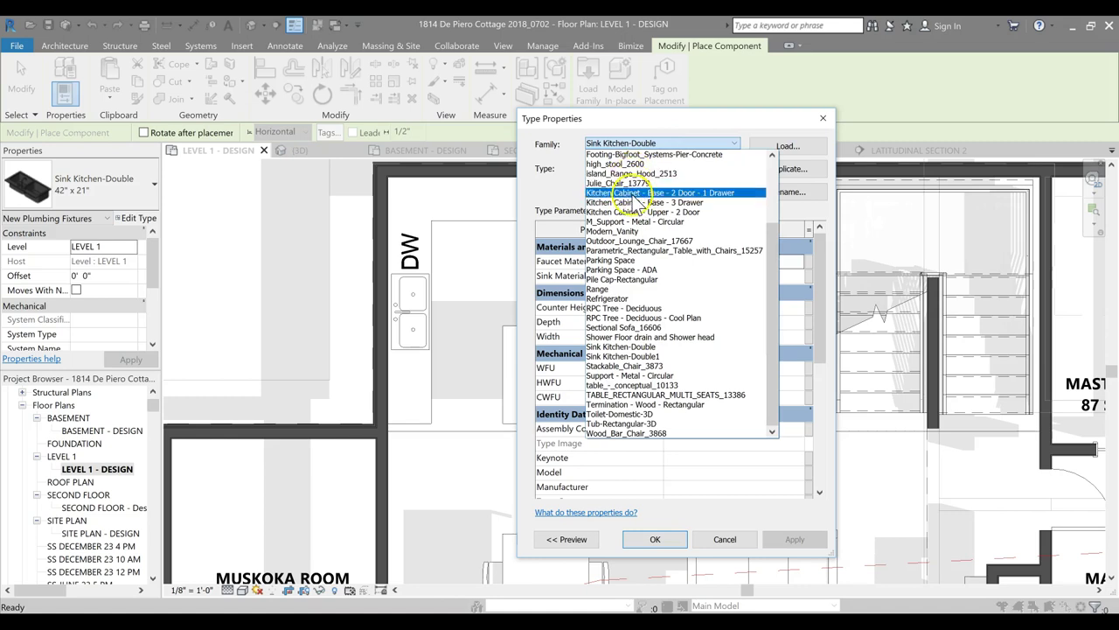
pyautogui.scroll(1, 639, 201)
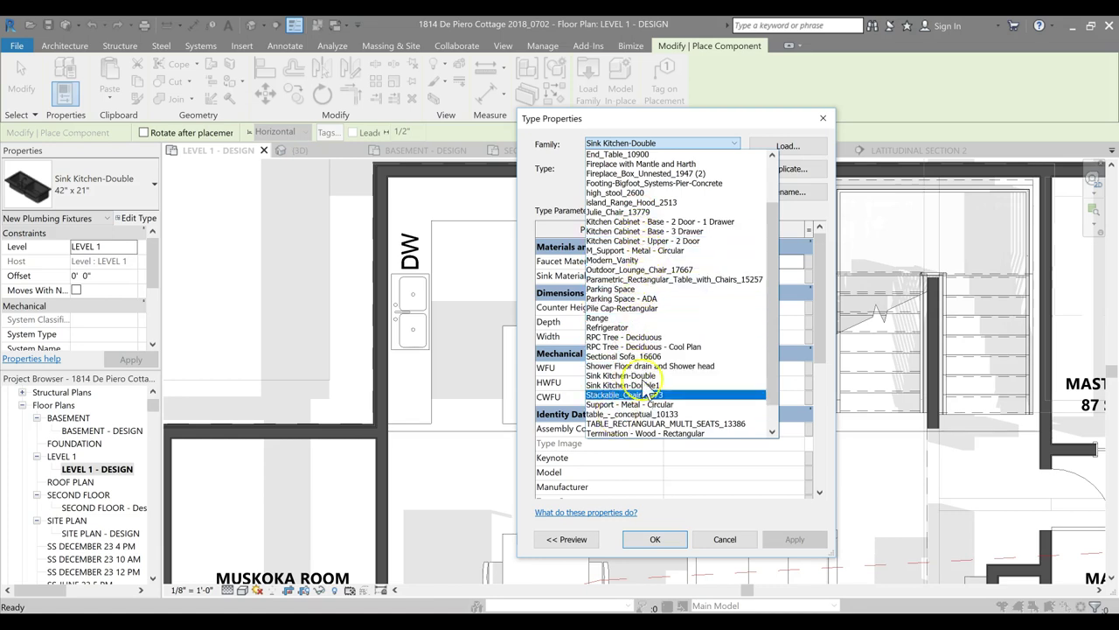
pyautogui.scroll(2, 642, 314)
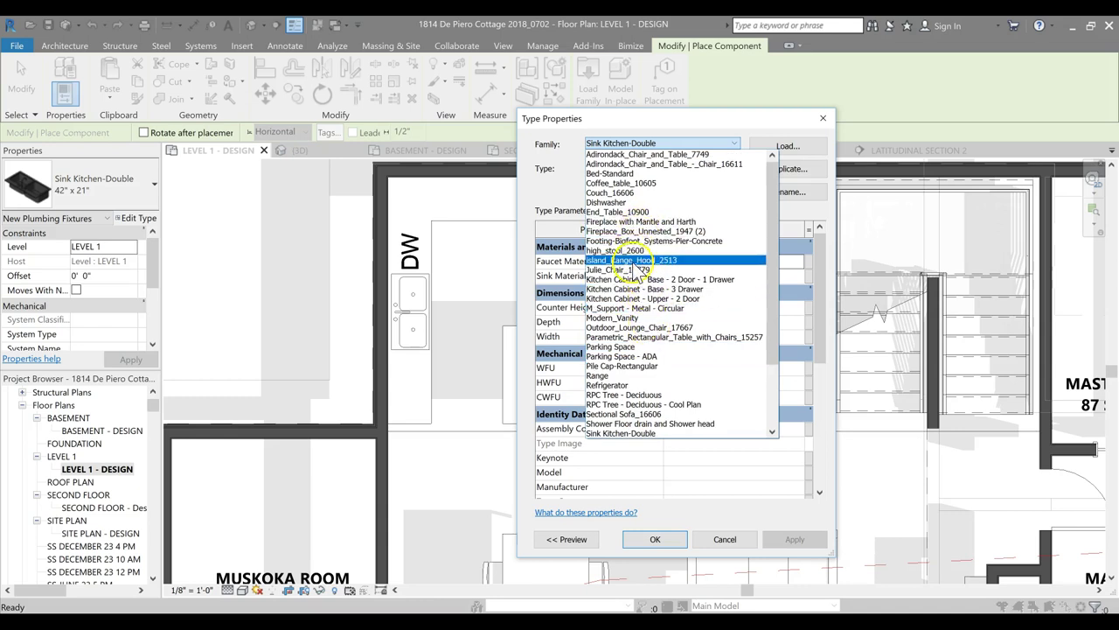
pyautogui.click(635, 251)
# Place three high_stool_2600 stools side by side along the island's lower edge
pyautogui.click(657, 538)
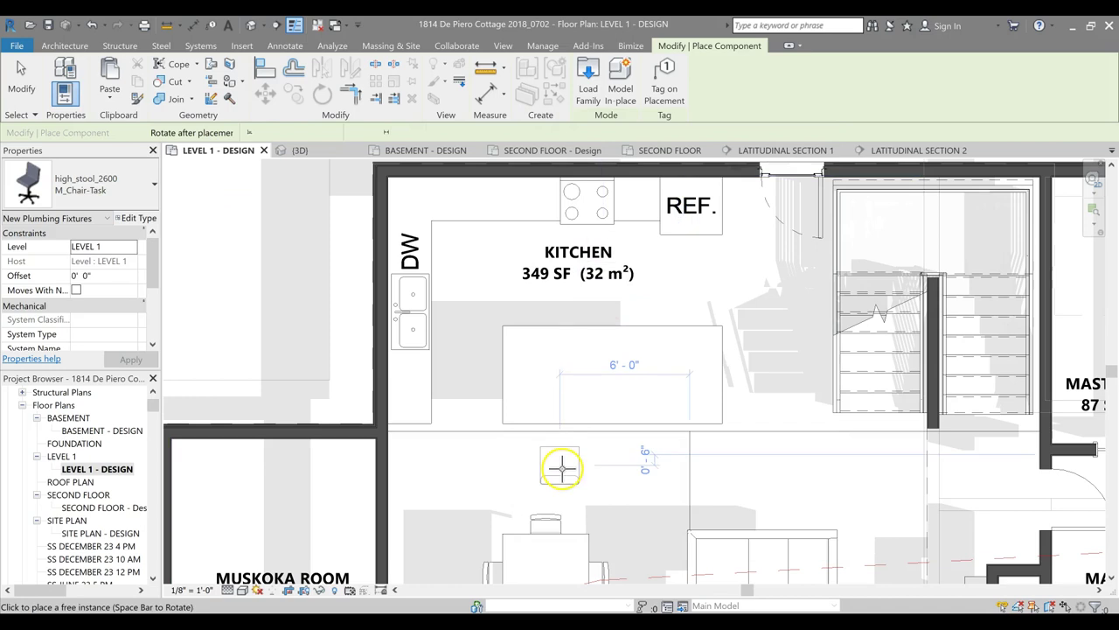
pyautogui.scroll(3, 532, 455)
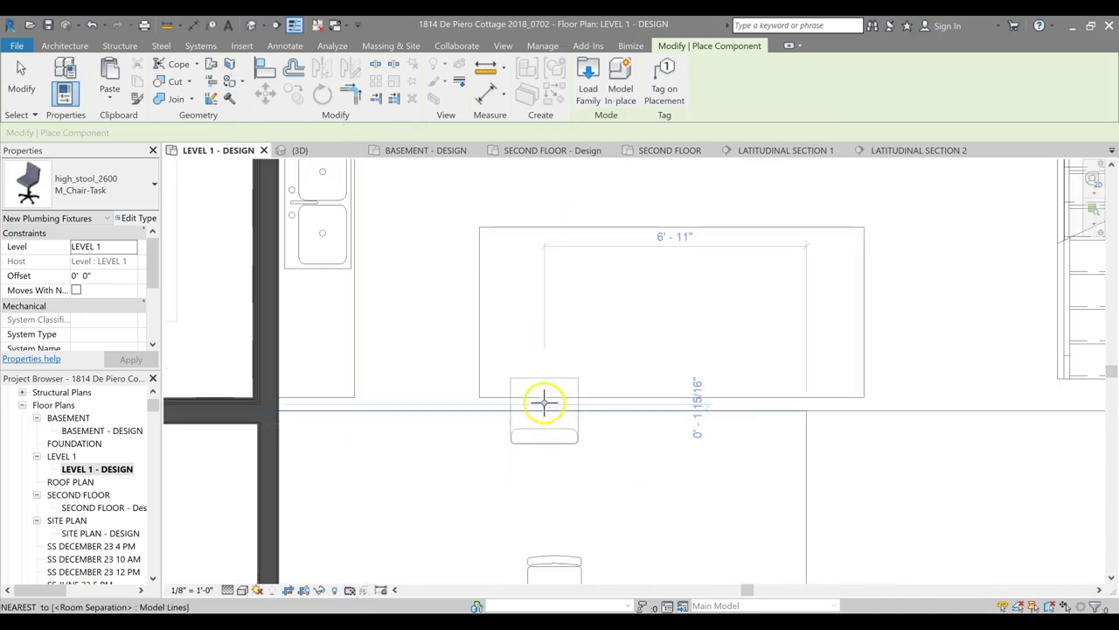
pyautogui.click(544, 389)
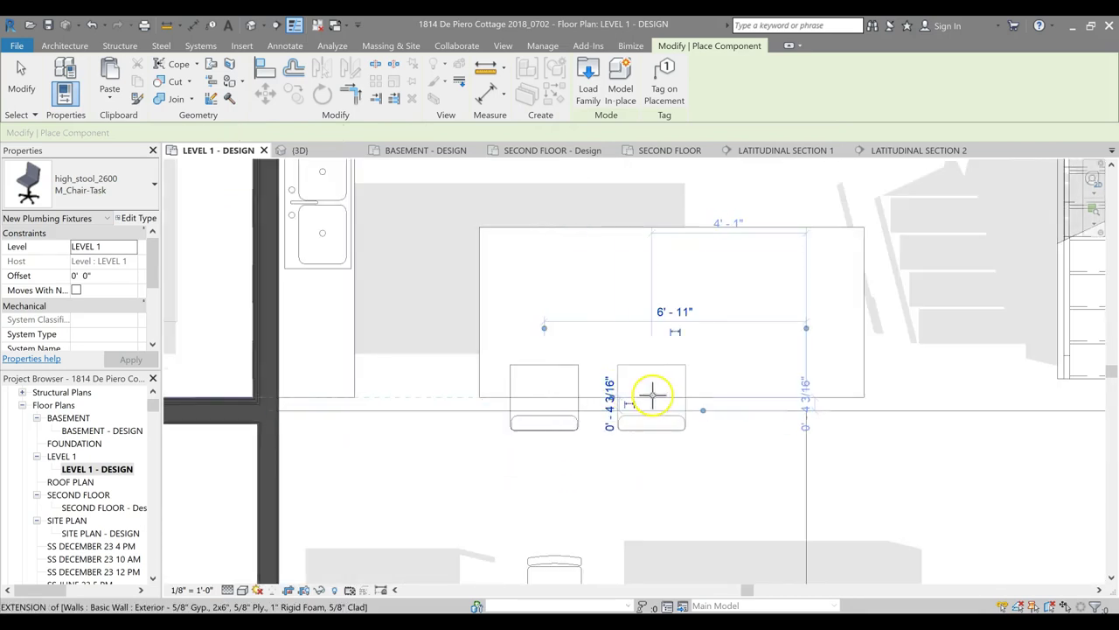
pyautogui.click(652, 395)
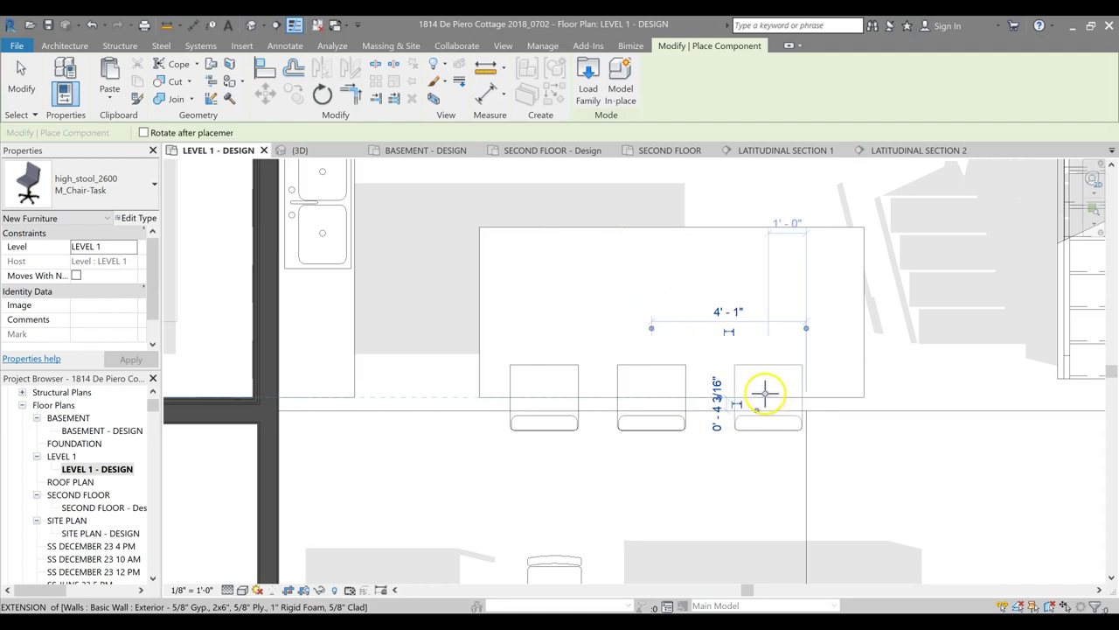
pyautogui.click(768, 392)
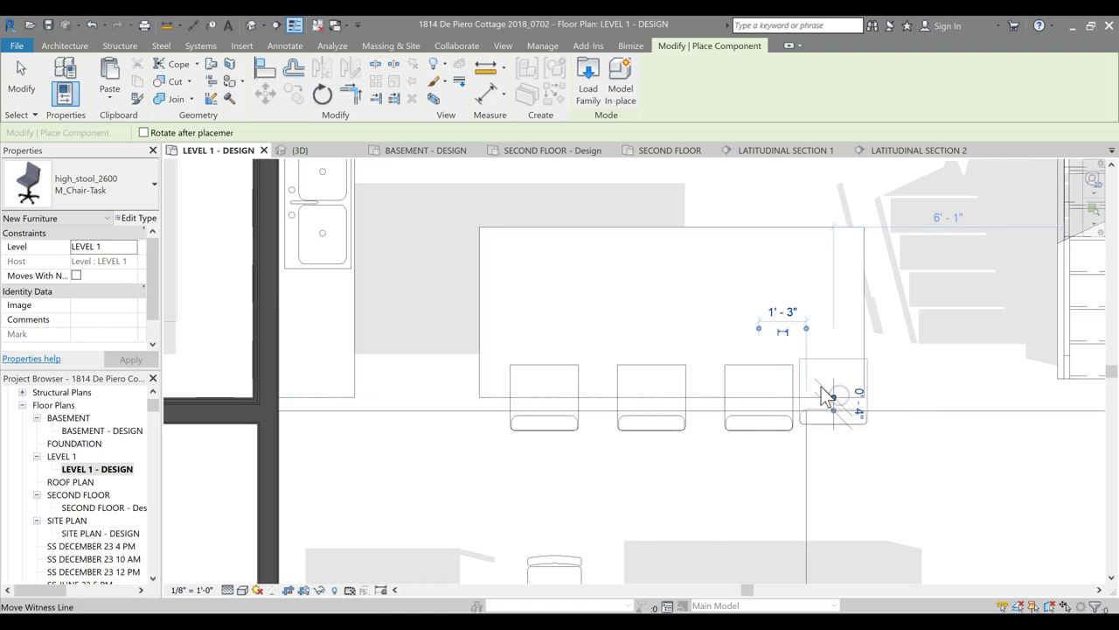
pyautogui.press('Escape')
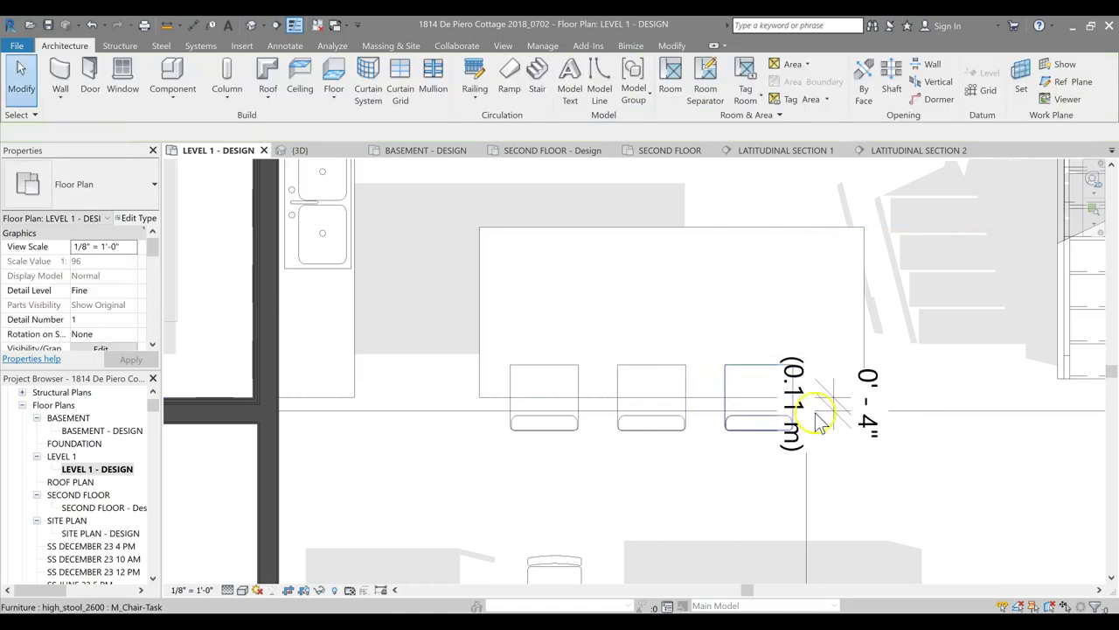
# Drag the rightmost stool slightly left toward the other stools
pyautogui.click(833, 418)
pyautogui.press('Escape')
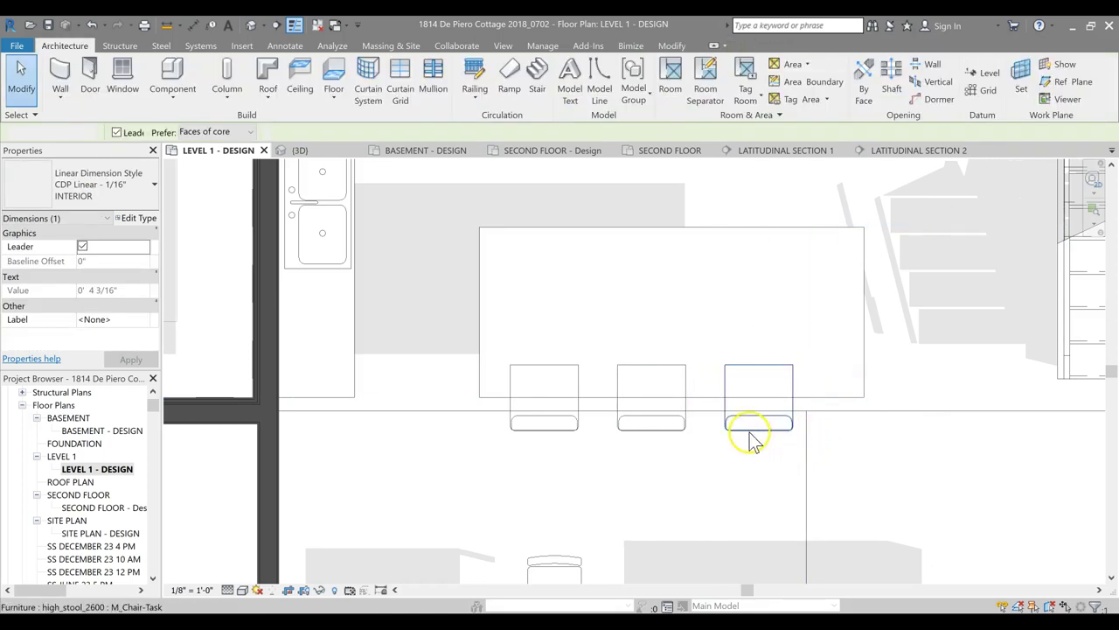
pyautogui.click(749, 425)
pyautogui.moveTo(748, 425); pyautogui.dragTo(622, 422)
pyautogui.moveTo(749, 437); pyautogui.dragTo(729, 427)
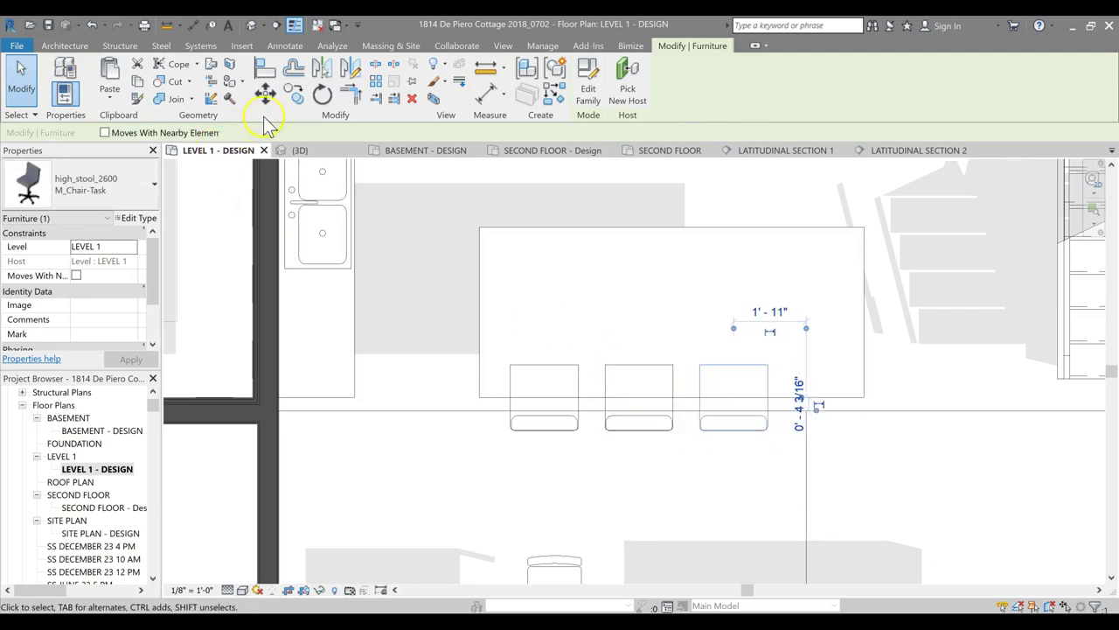
# Copy the selected stool 11 units from the middle stool's midpoint to extend the row
pyautogui.click(293, 94)
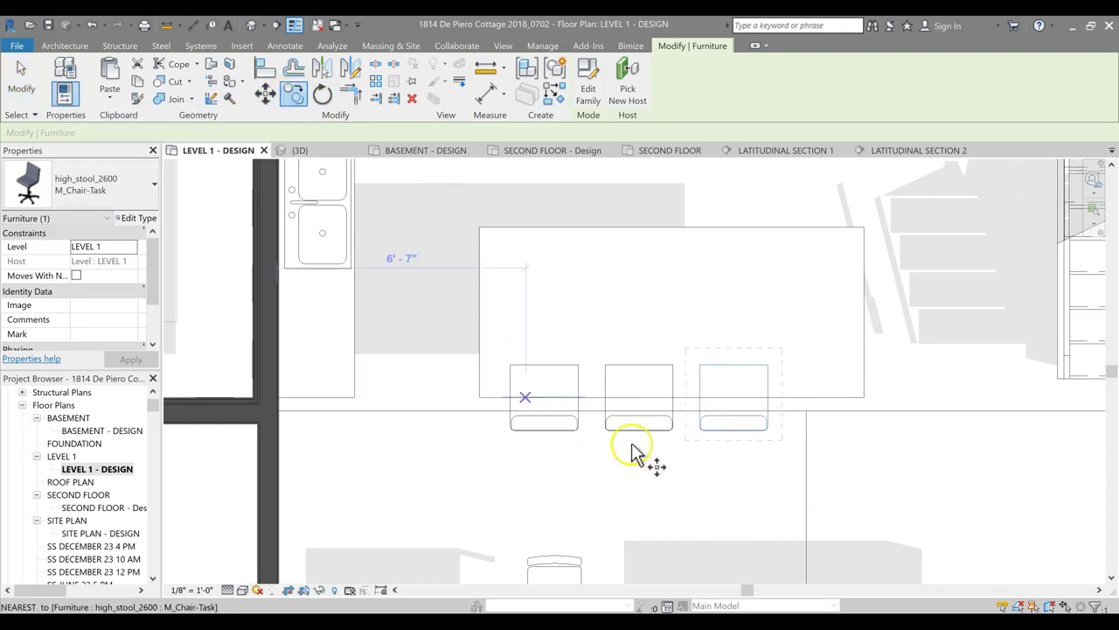
pyautogui.click(639, 400)
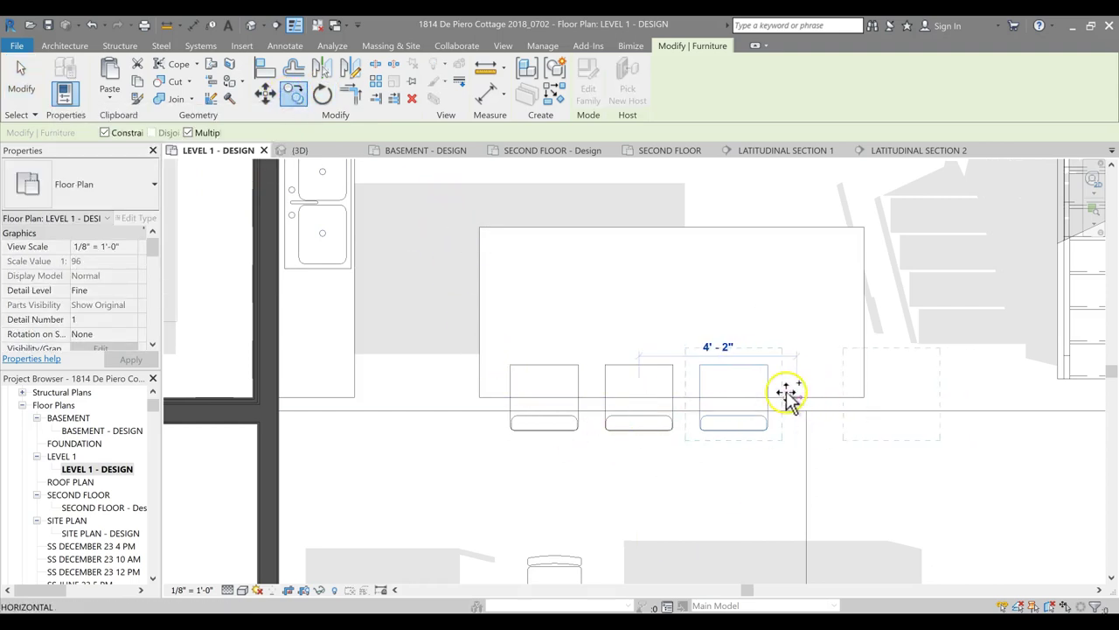
pyautogui.write('11')
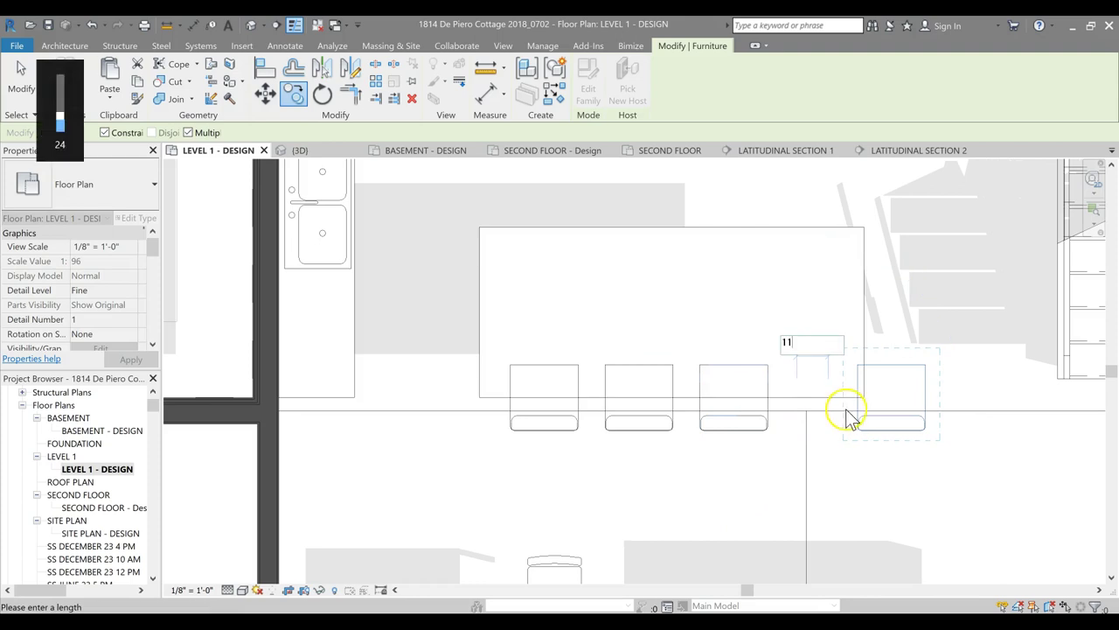
pyautogui.press('Return')
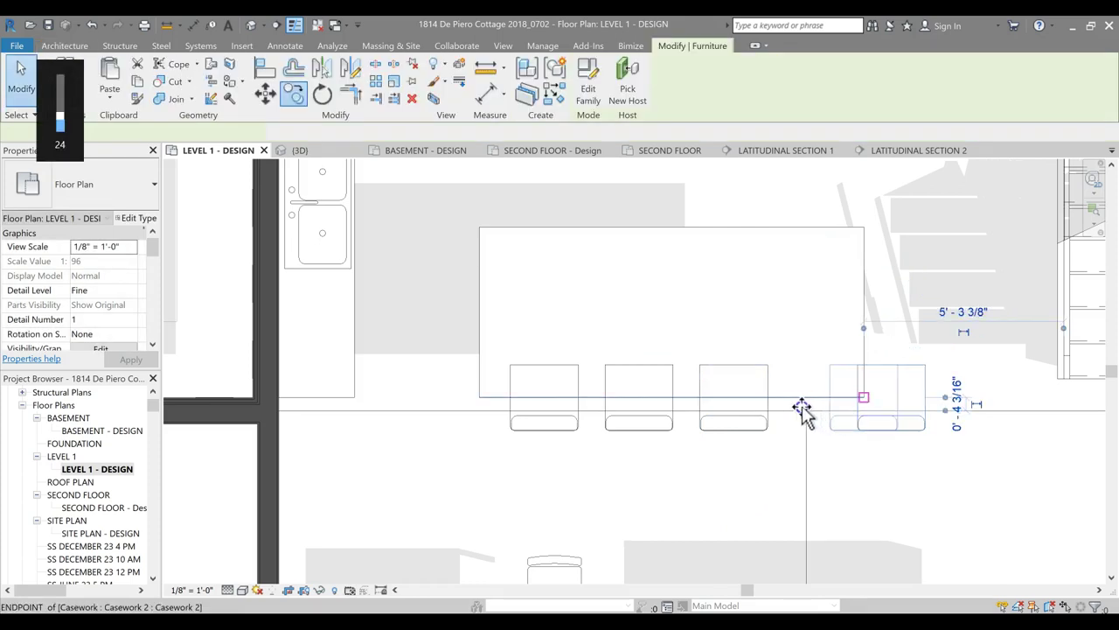
pyautogui.hotkey('ctrl', 'z')
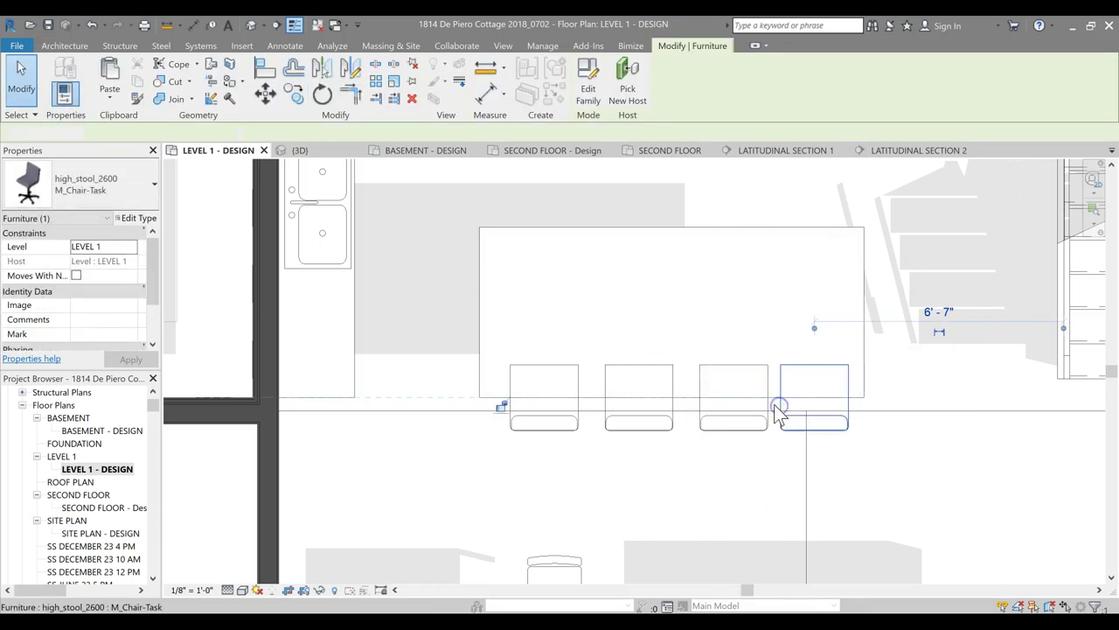
pyautogui.click(407, 330)
# Zoom out to the whole Level 1 plan and switch shadows on
pyautogui.scroll(-5, 517, 375)
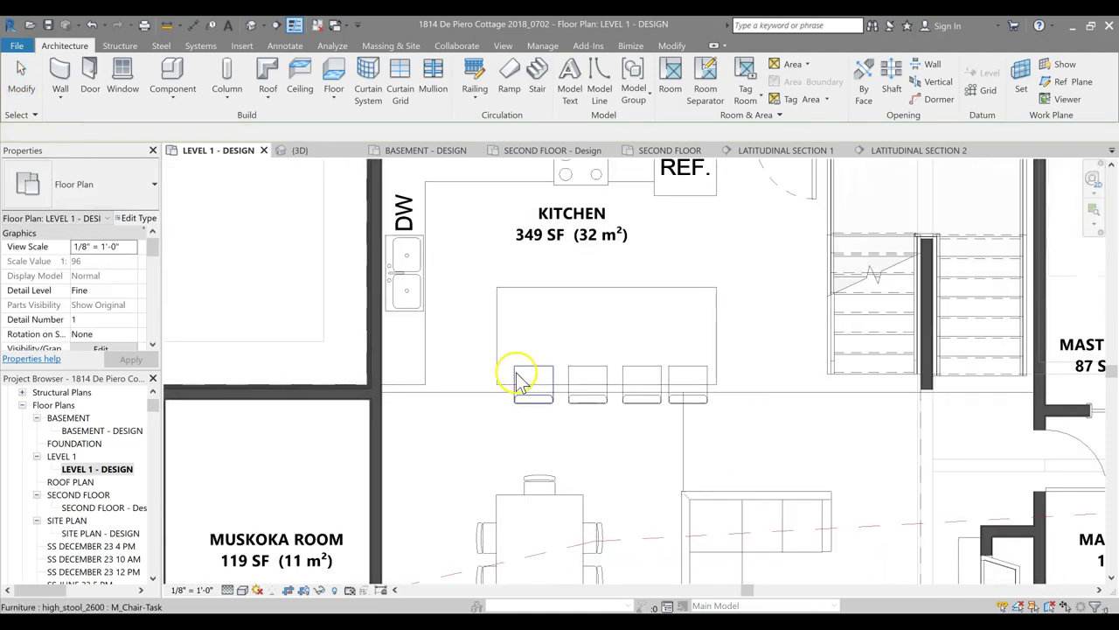
pyautogui.scroll(-2, 583, 245)
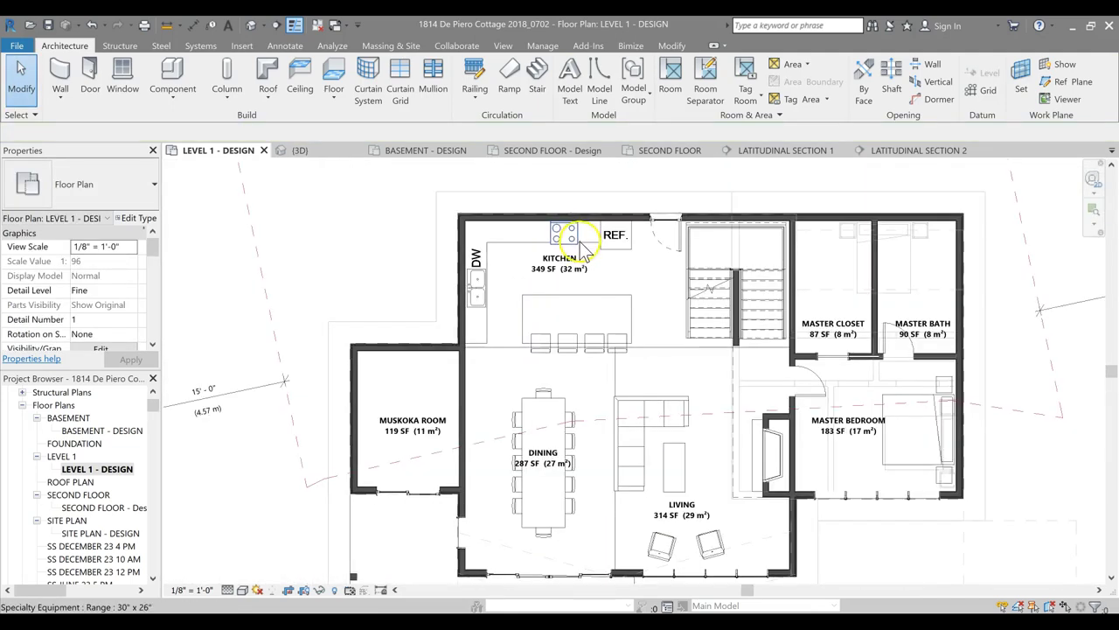
pyautogui.click(304, 591)
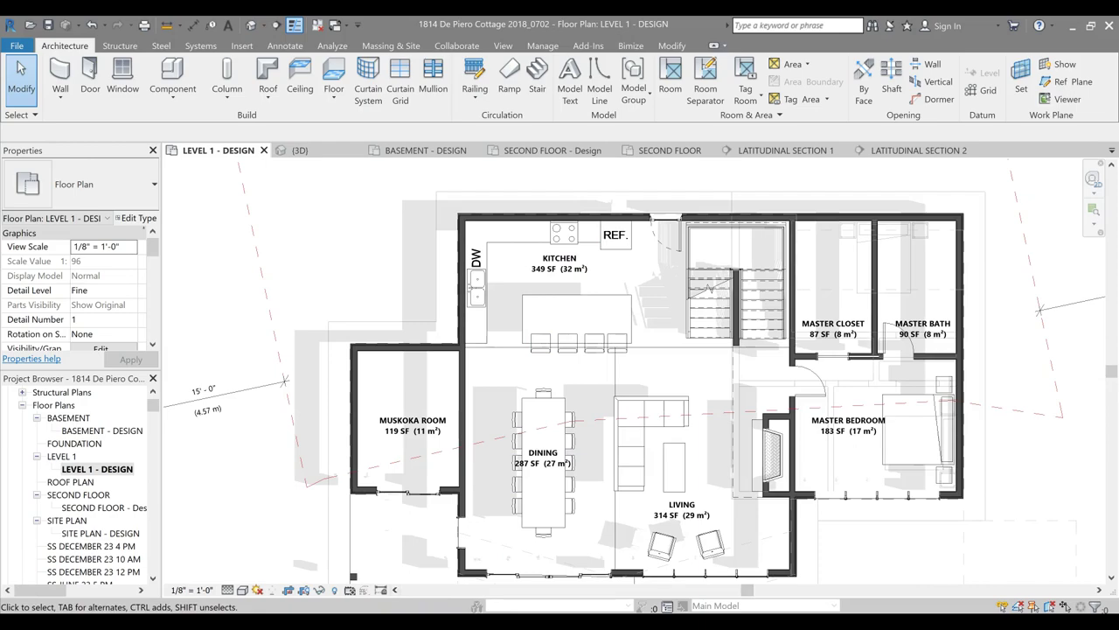